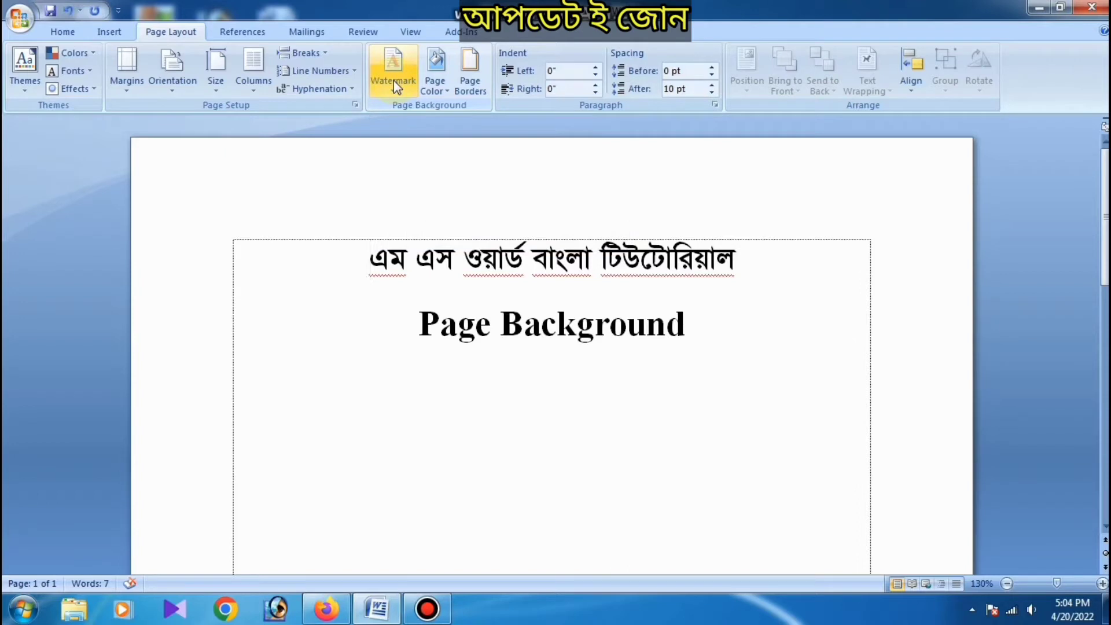
Step: Choose a picture watermark in the custom watermark settings and open the picture selection
left_click(393, 85)
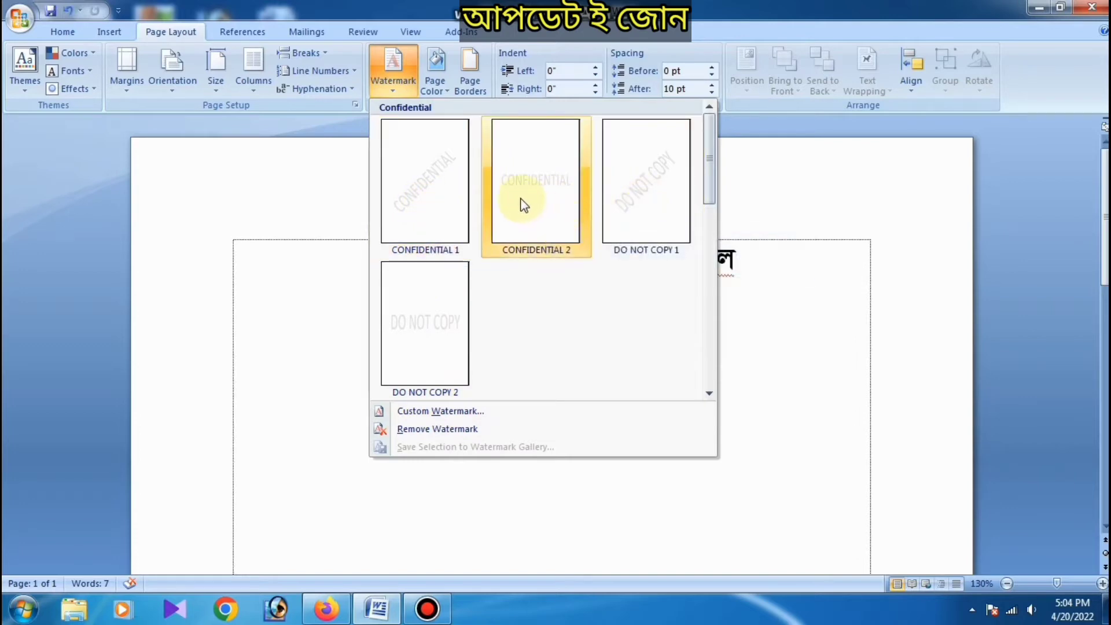
left_click(429, 412)
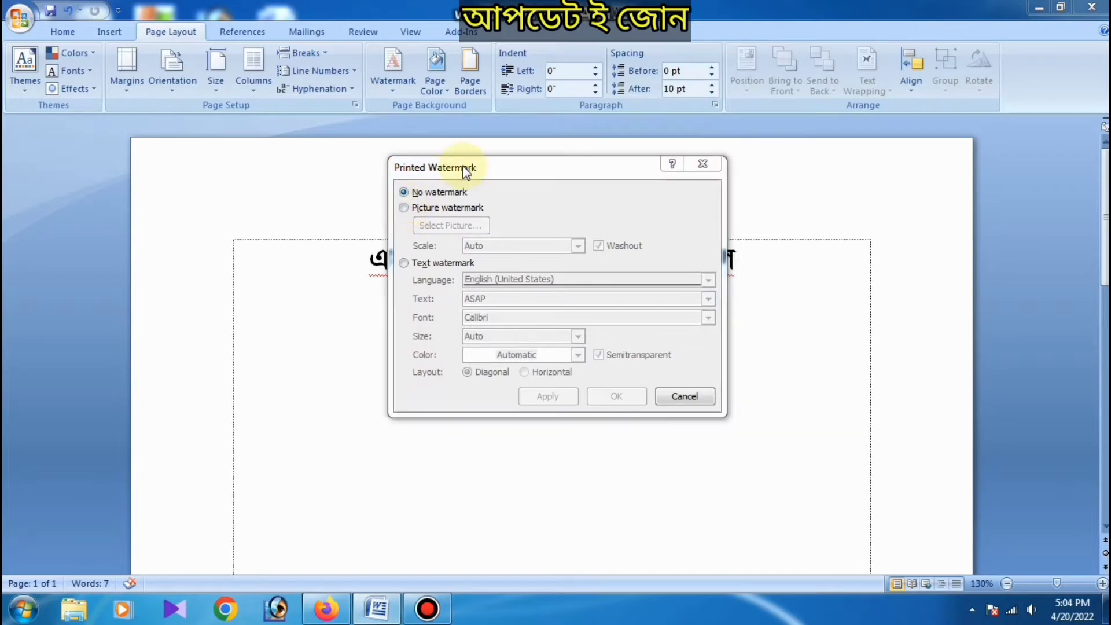
left_click_drag(471, 168, 279, 164)
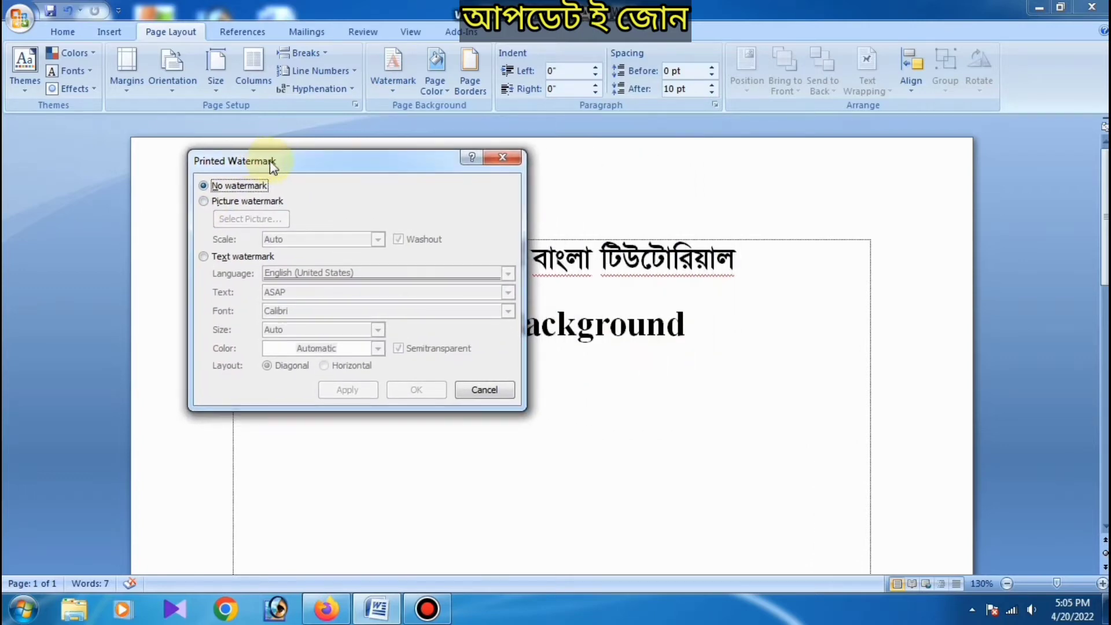
left_click(214, 203)
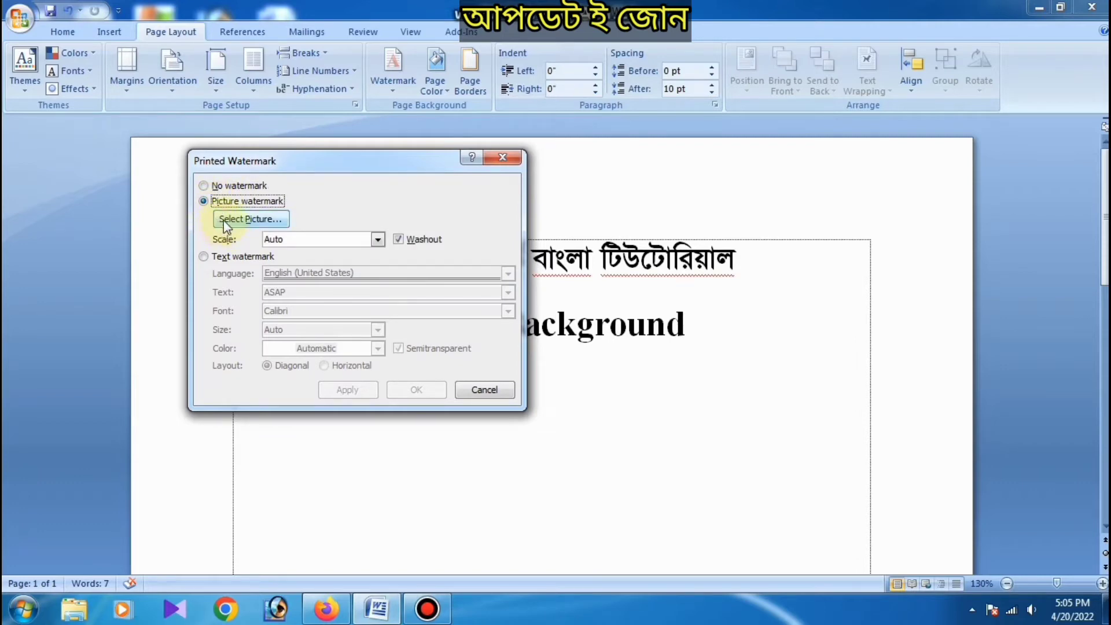
left_click(233, 222)
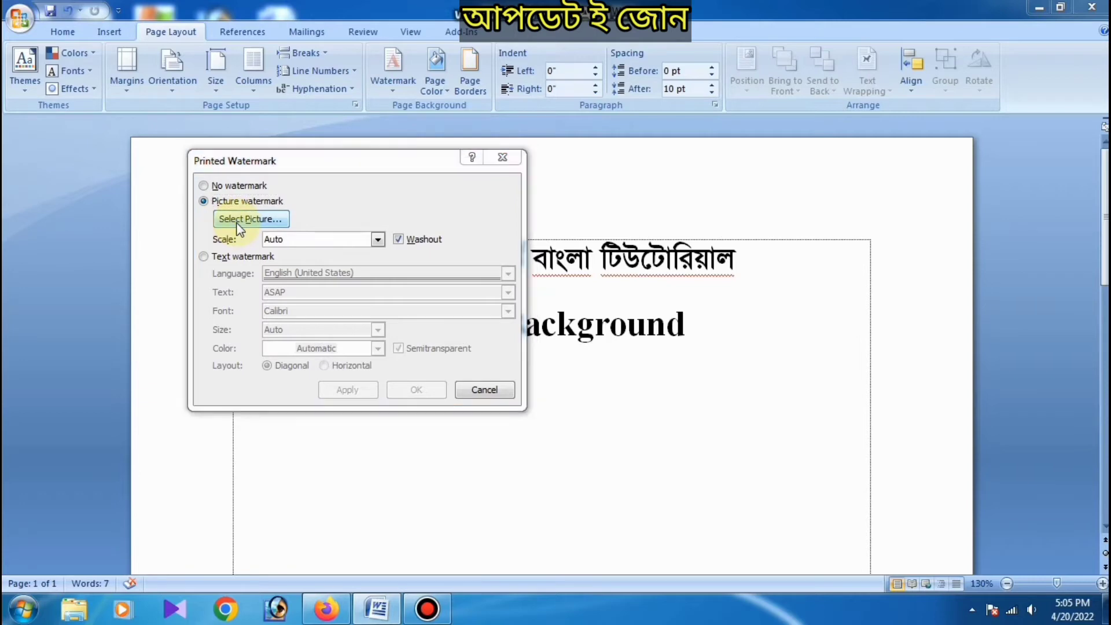
Step: Browse to the Woard folder inside All Buckup on New Volume (D:)
left_click(266, 336)
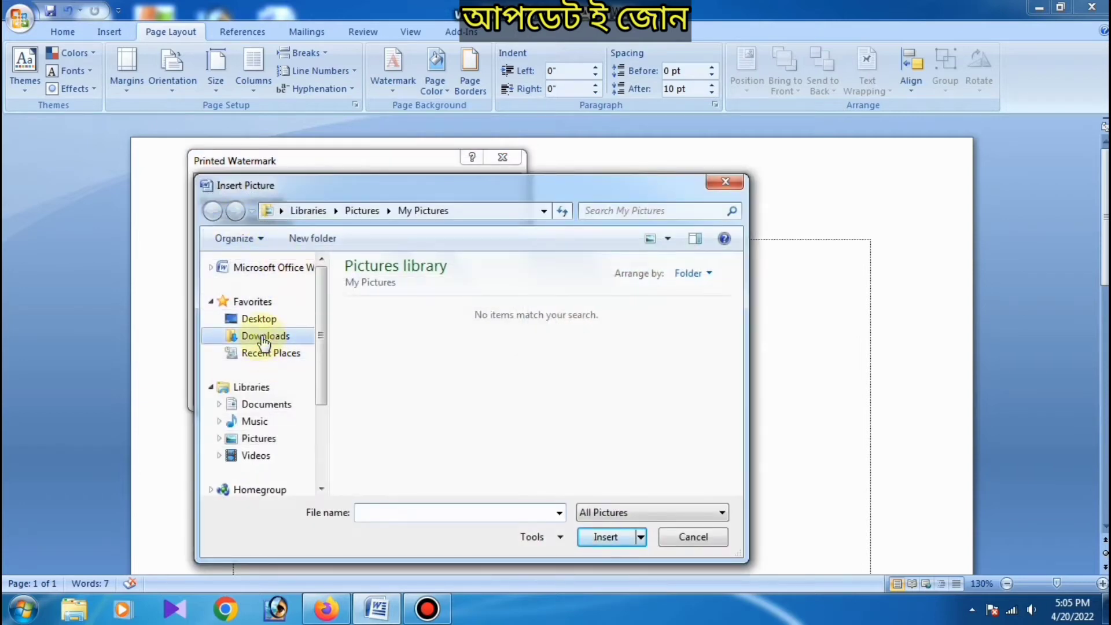
left_click(260, 319)
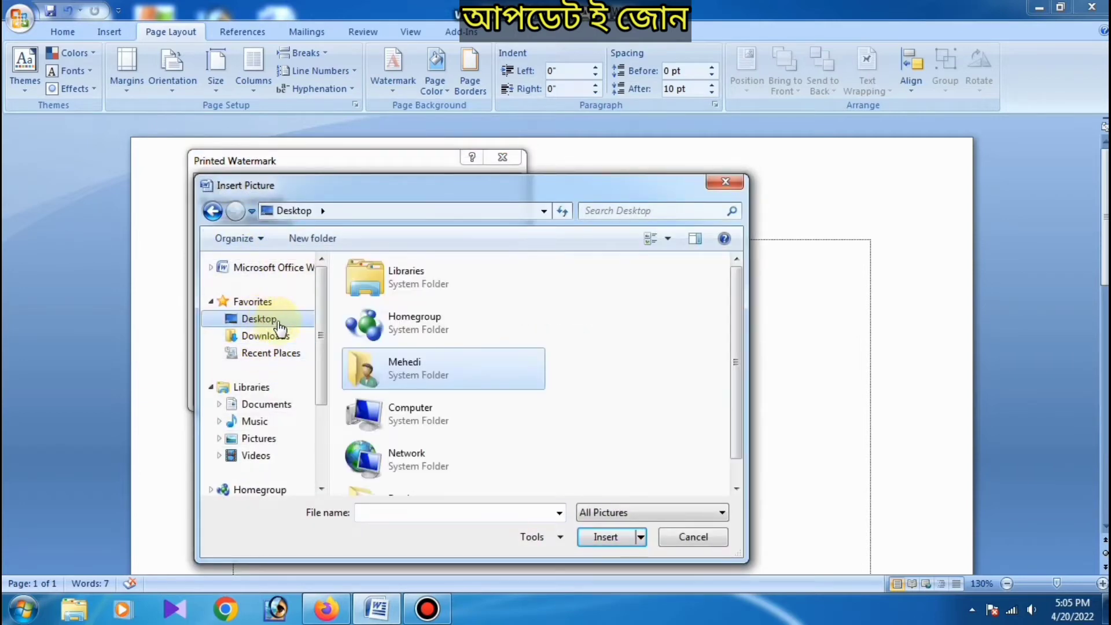
scroll(272, 330, "down", 3)
left_click_drag(735, 374, 736, 434)
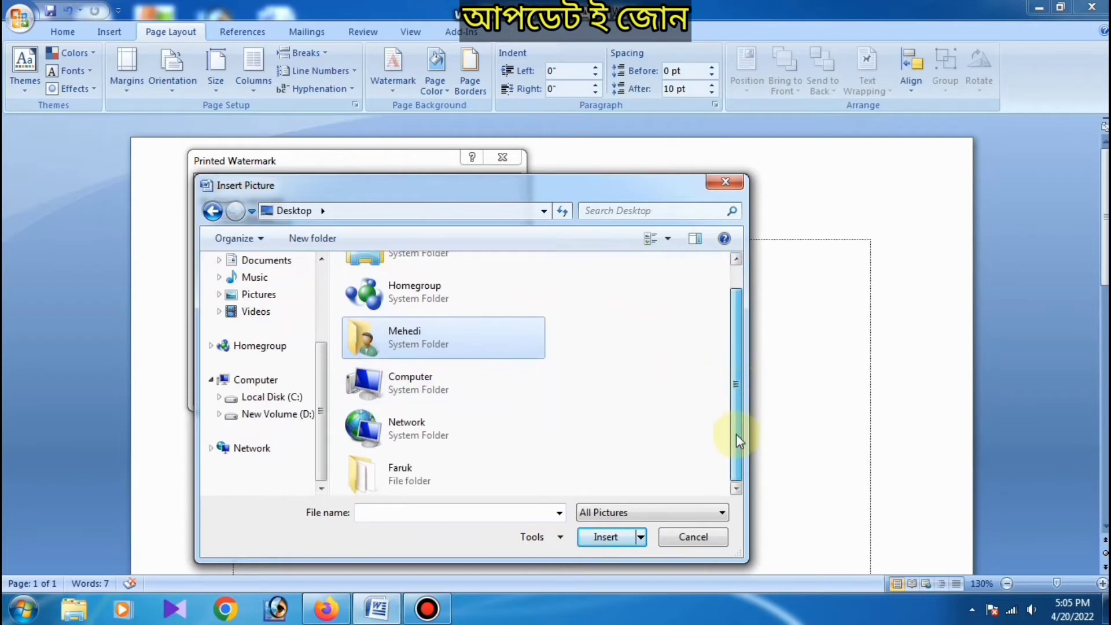
left_click(296, 415)
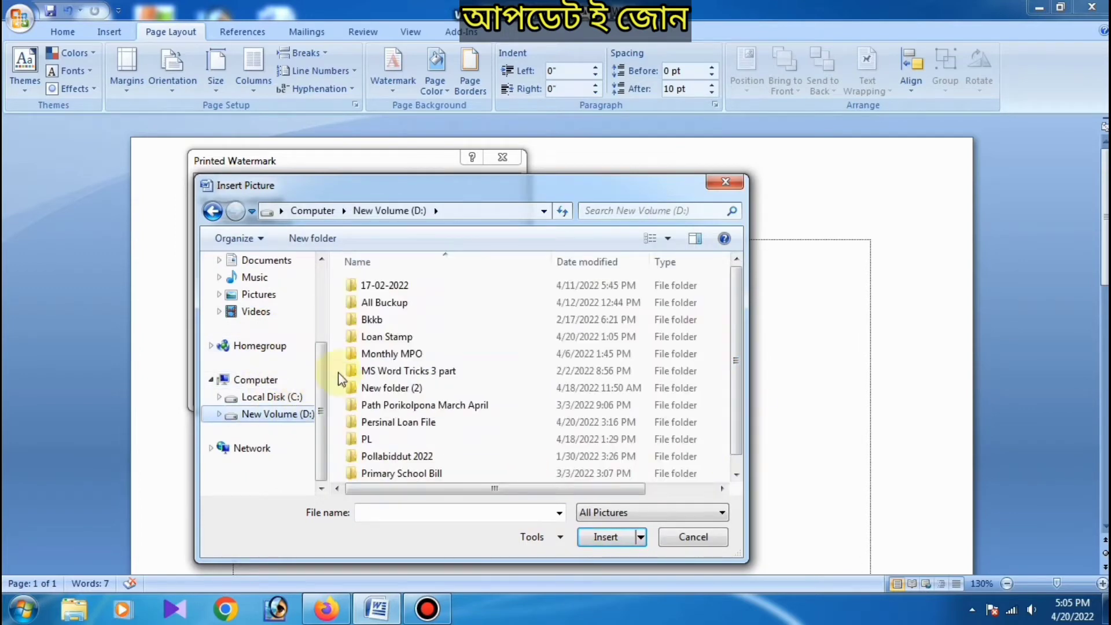
double_click(390, 302)
scroll(391, 347, "down", 1)
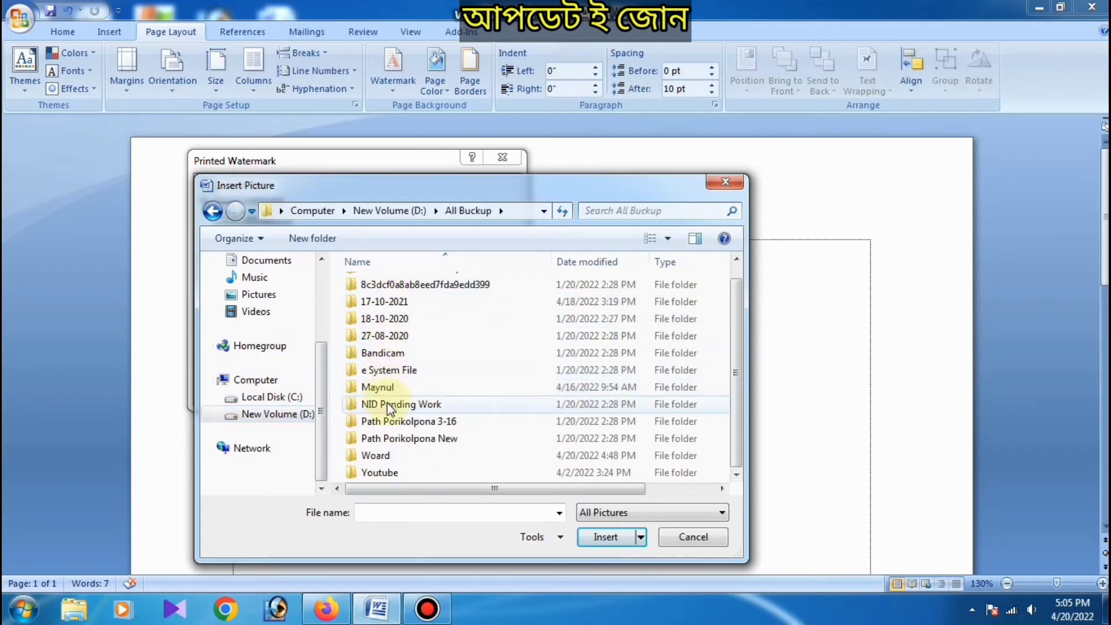
double_click(385, 456)
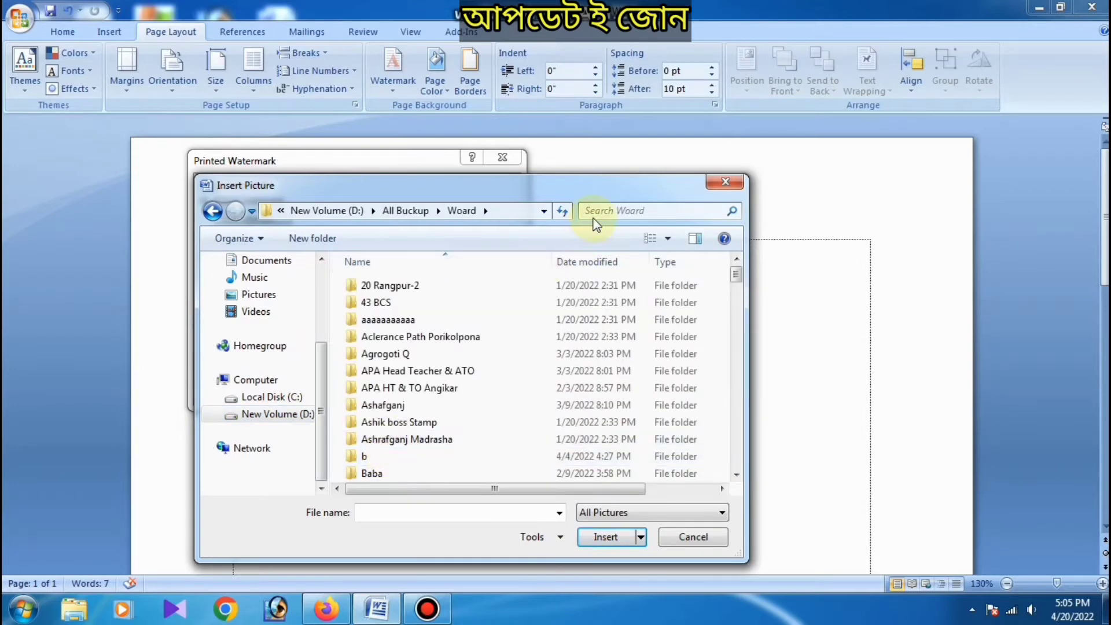
Step: Apply the portrait photo from the My self folder as the page's picture watermark
scroll(394, 350, "down", 15)
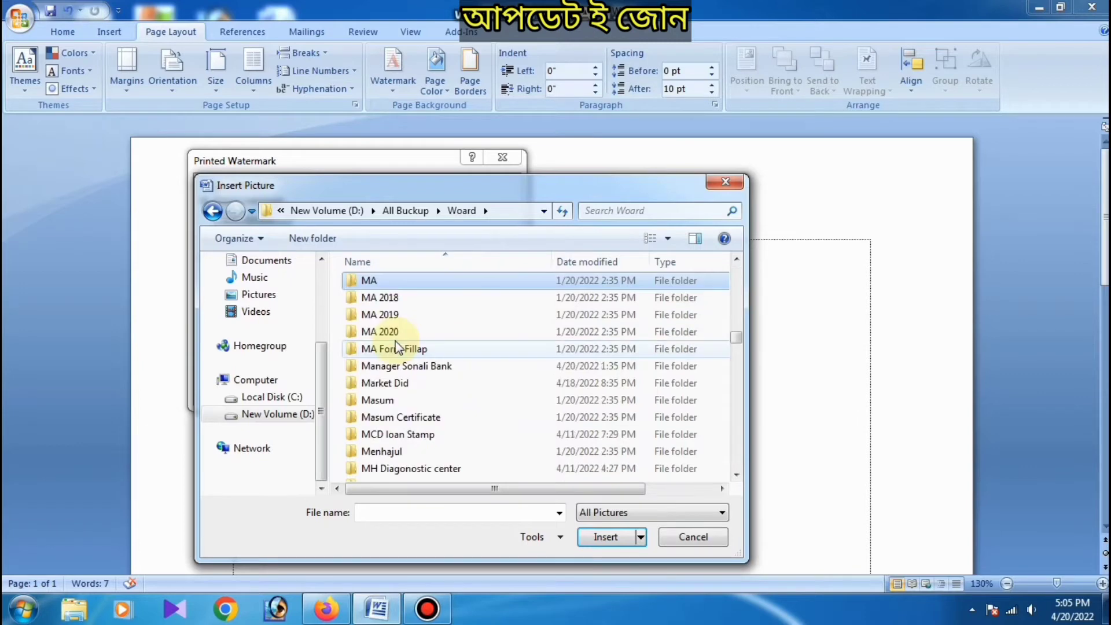
scroll(388, 349, "down", 6)
scroll(388, 350, "up", 1)
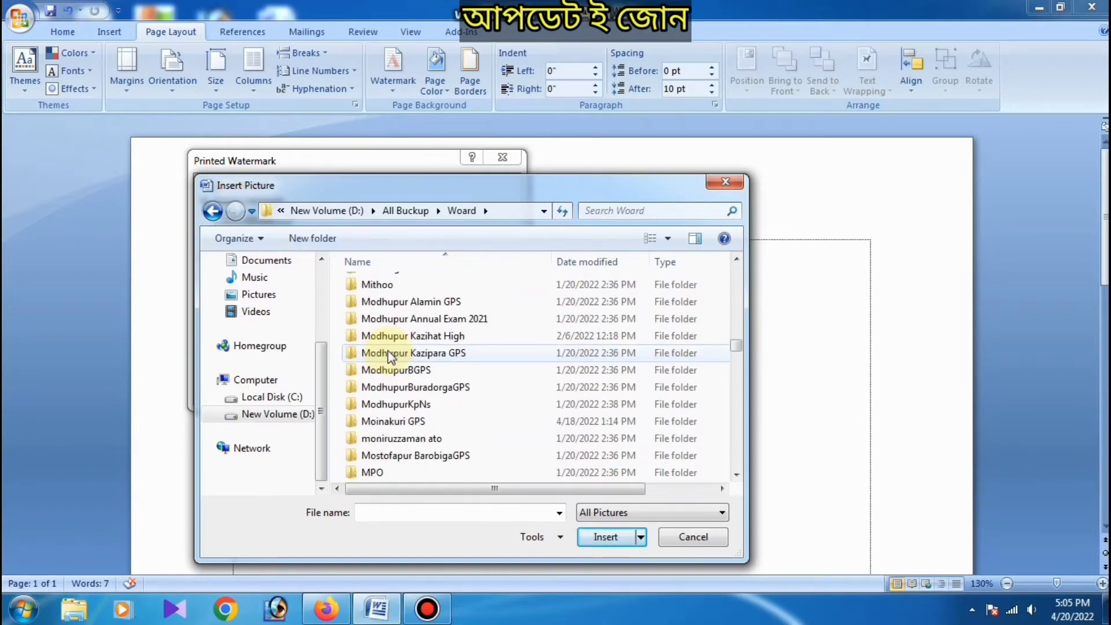
scroll(389, 359, "down", 5)
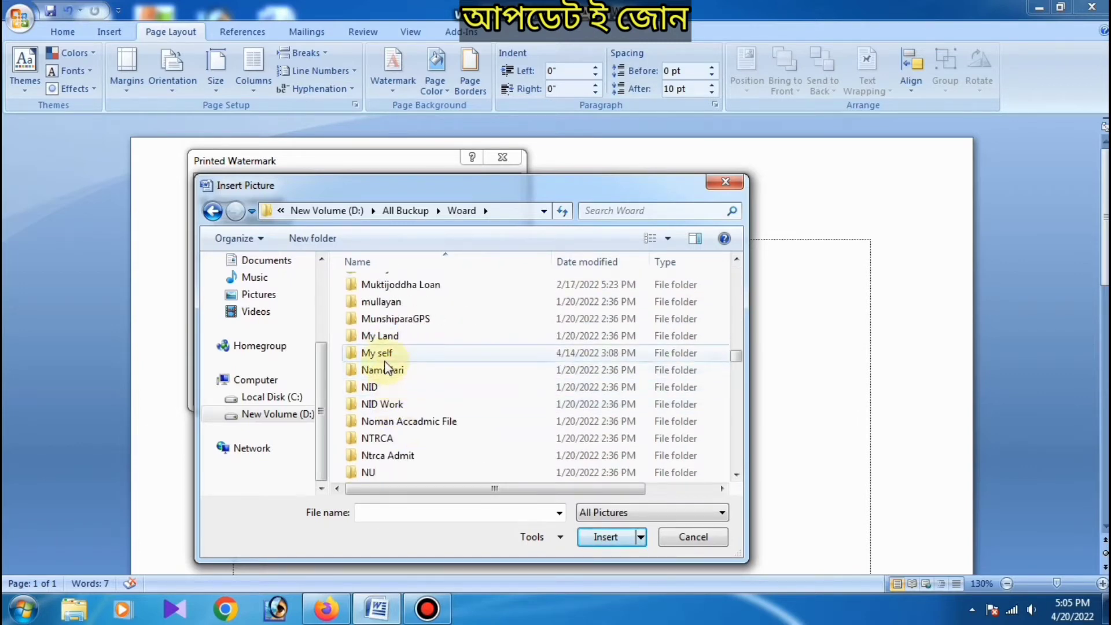
double_click(376, 352)
scroll(529, 371, "down", 2)
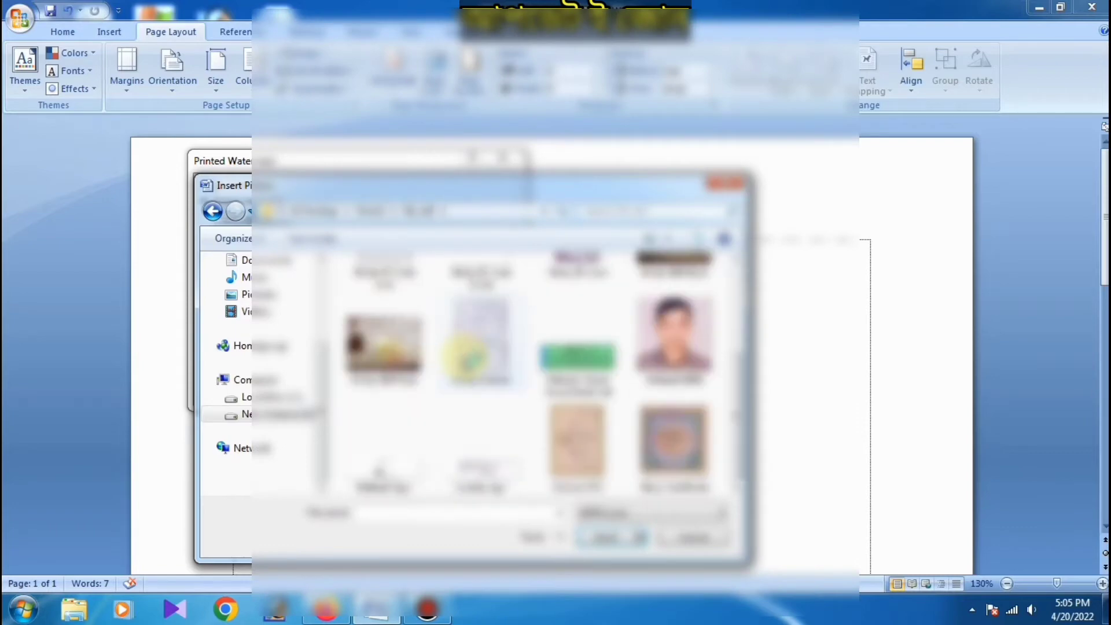
double_click(573, 432)
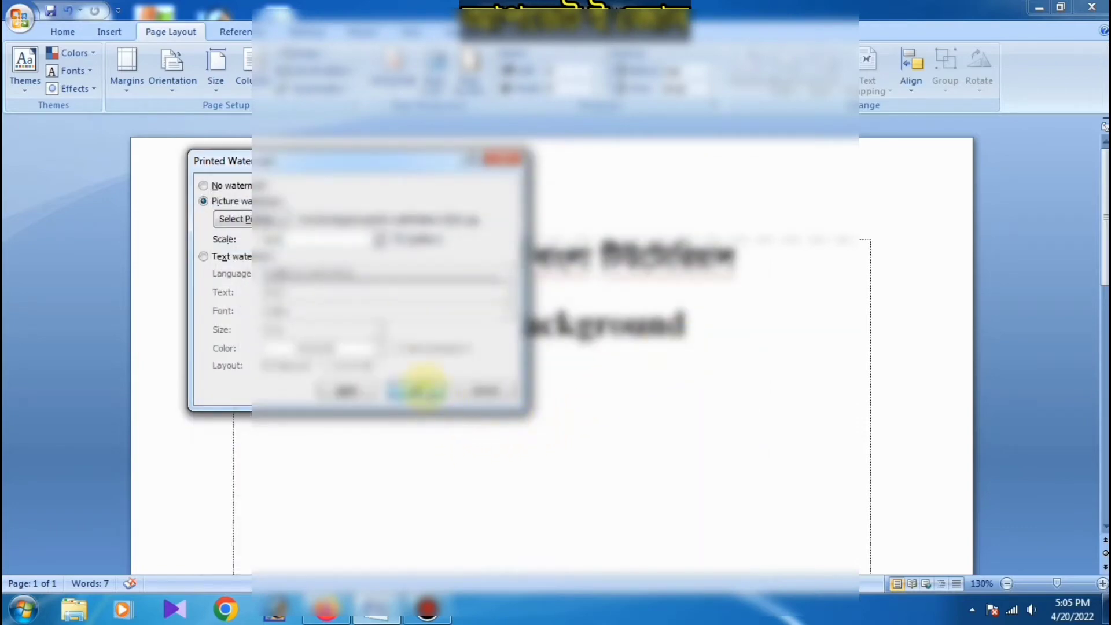
left_click(431, 393)
Step: Look over the picture watermark on the page and undo it
scroll(464, 391, "down", 5)
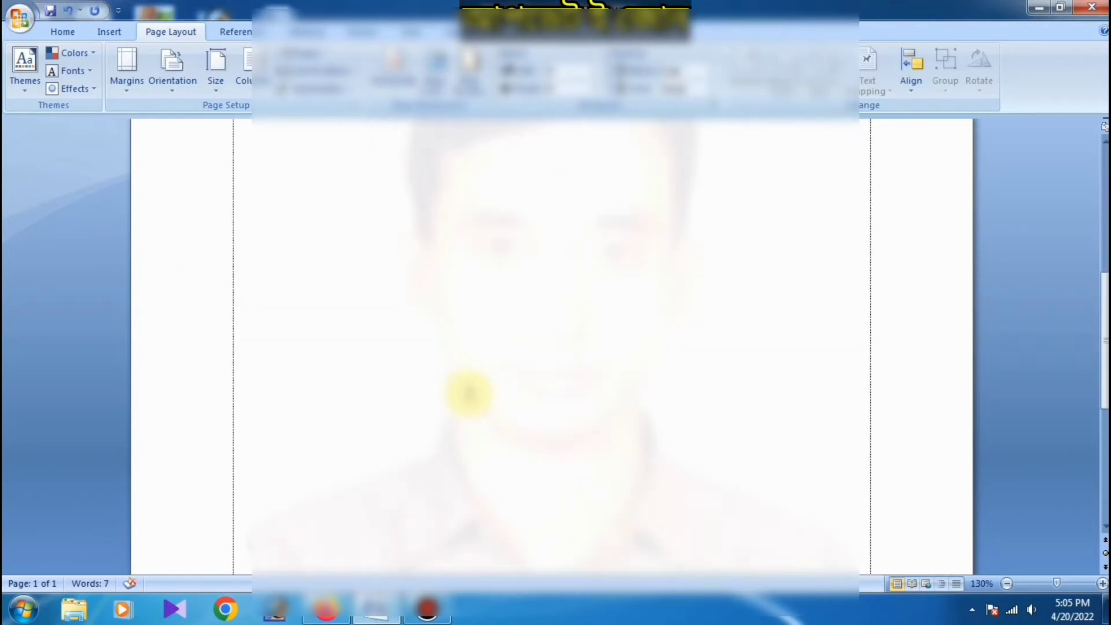
scroll(454, 350, "down", 4, "ctrl")
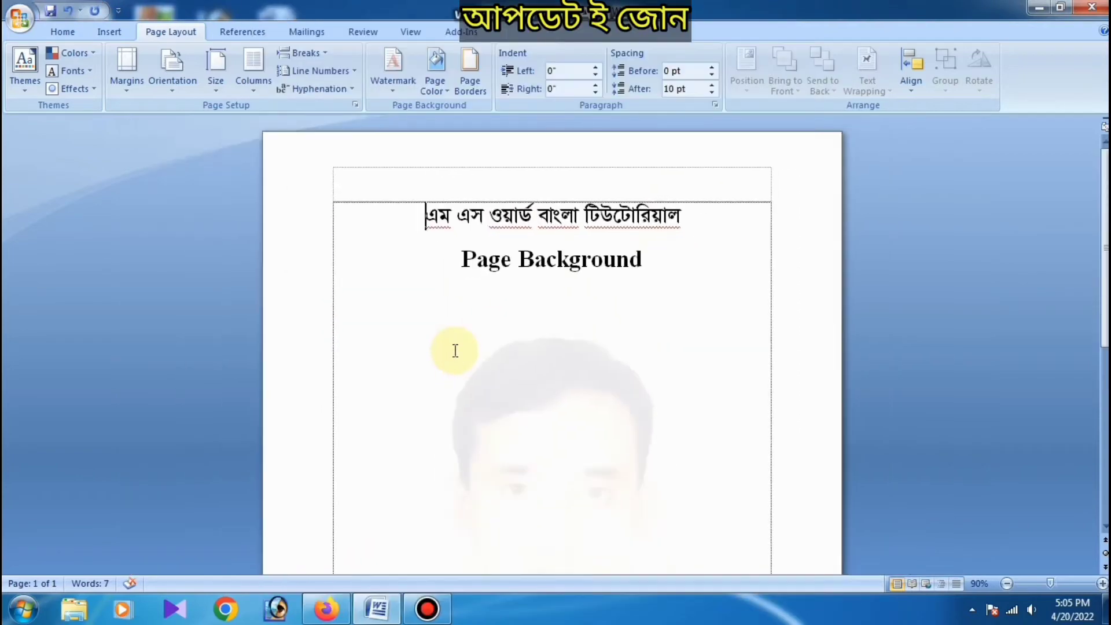
scroll(455, 350, "down", 3)
scroll(456, 350, "down", 1)
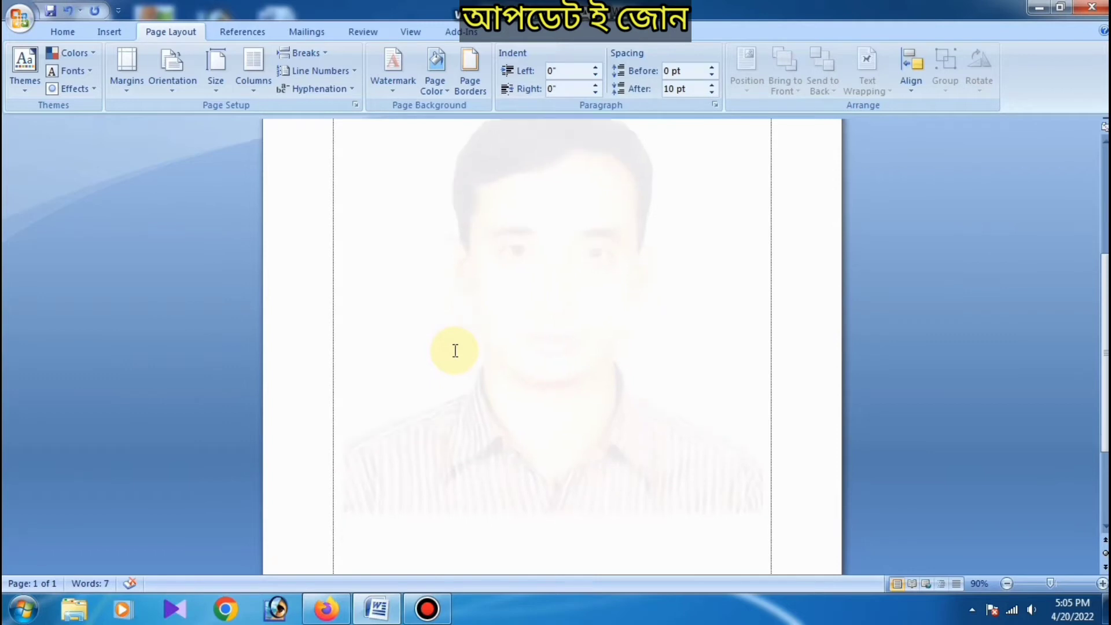
key("ctrl+z")
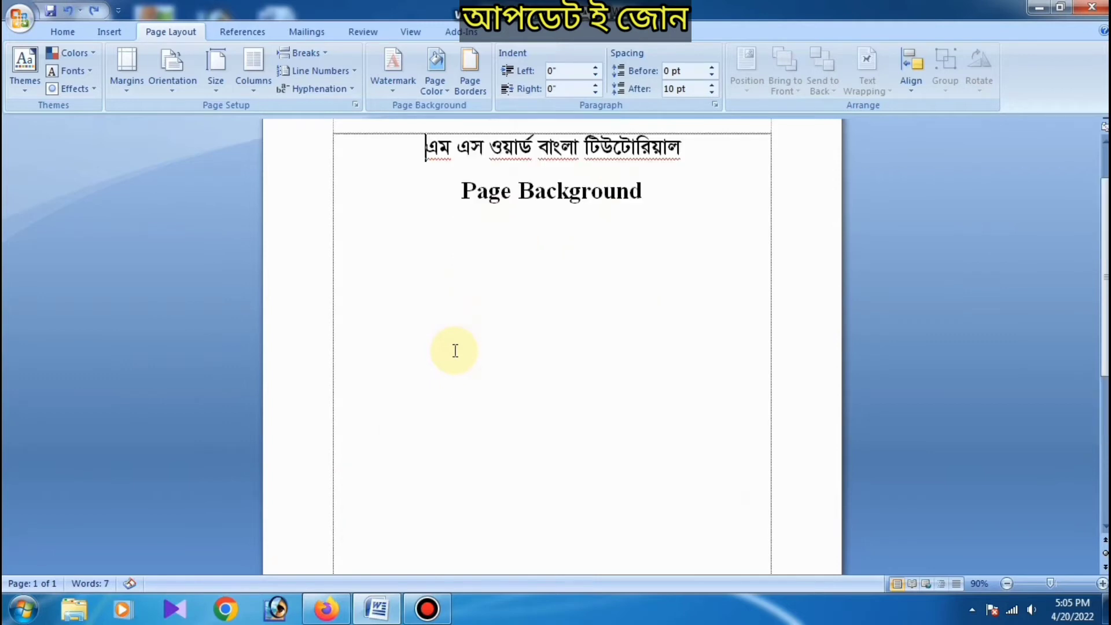
Step: Add a custom text watermark reading "Update e Zone" to the page
left_click(394, 76)
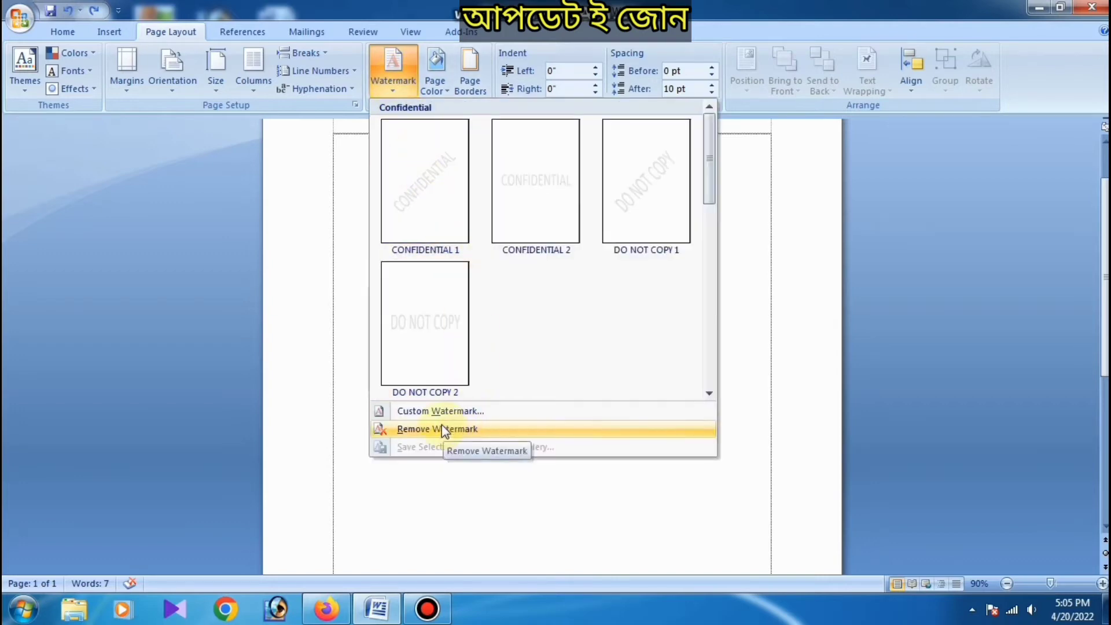
left_click(423, 412)
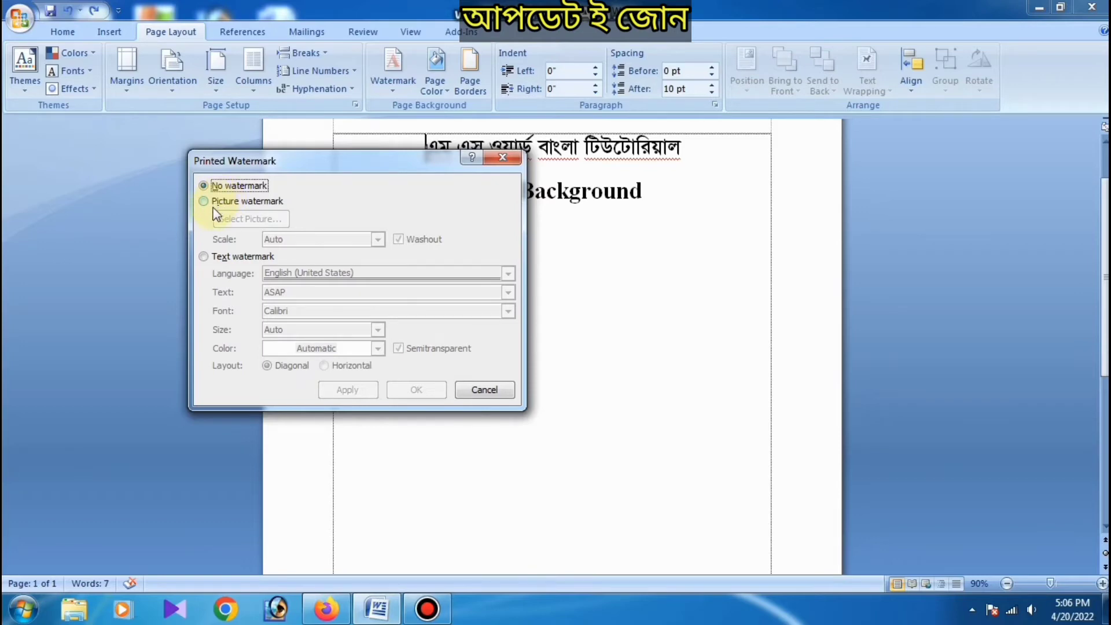
left_click(203, 258)
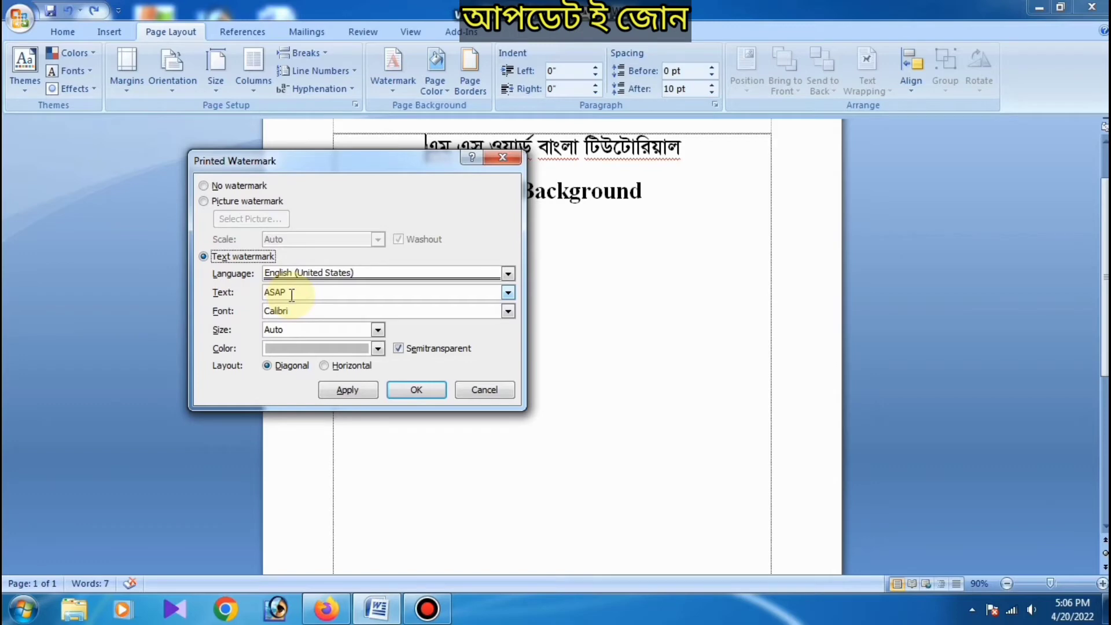
left_click_drag(291, 295, 255, 291)
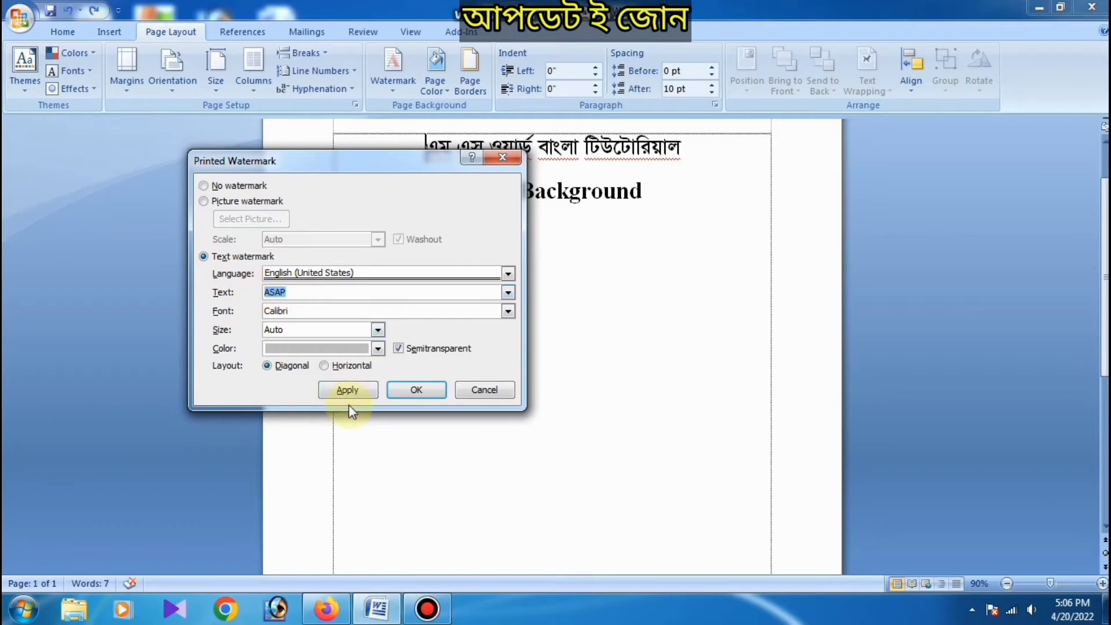
type("Update e Zone")
left_click(352, 392)
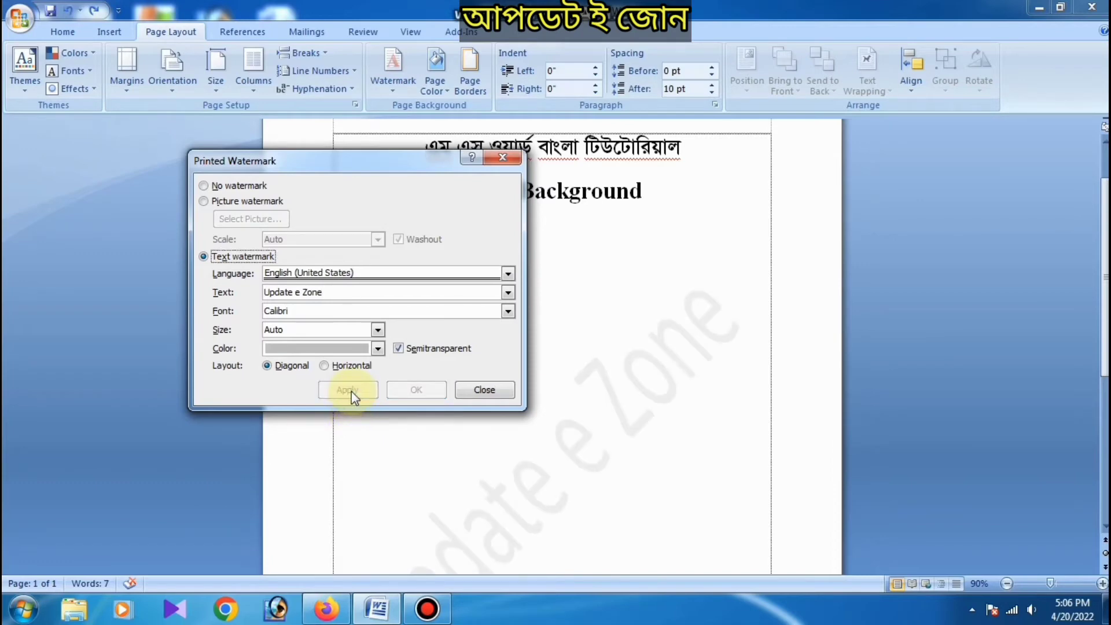
left_click(505, 390)
Step: Enter filler text over the watermark below the Page Background heading, starting with "hf" and continuing with about six lines of repeated "h"
scroll(584, 372, "down", 3)
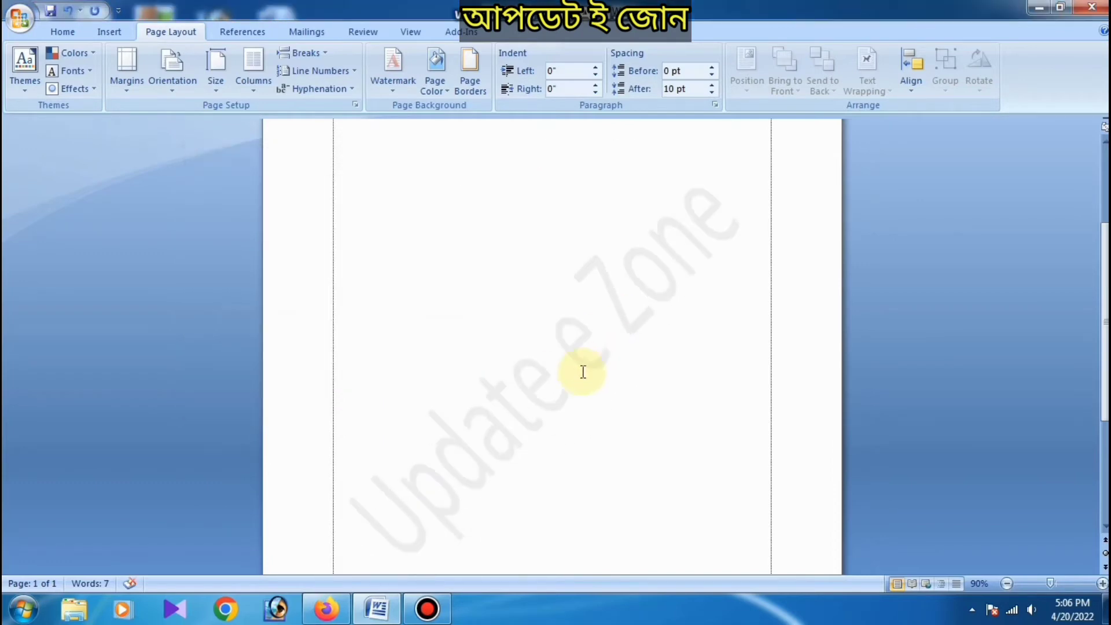
scroll(550, 382, "down", 3)
scroll(515, 391, "up", 3)
scroll(511, 393, "down", 3)
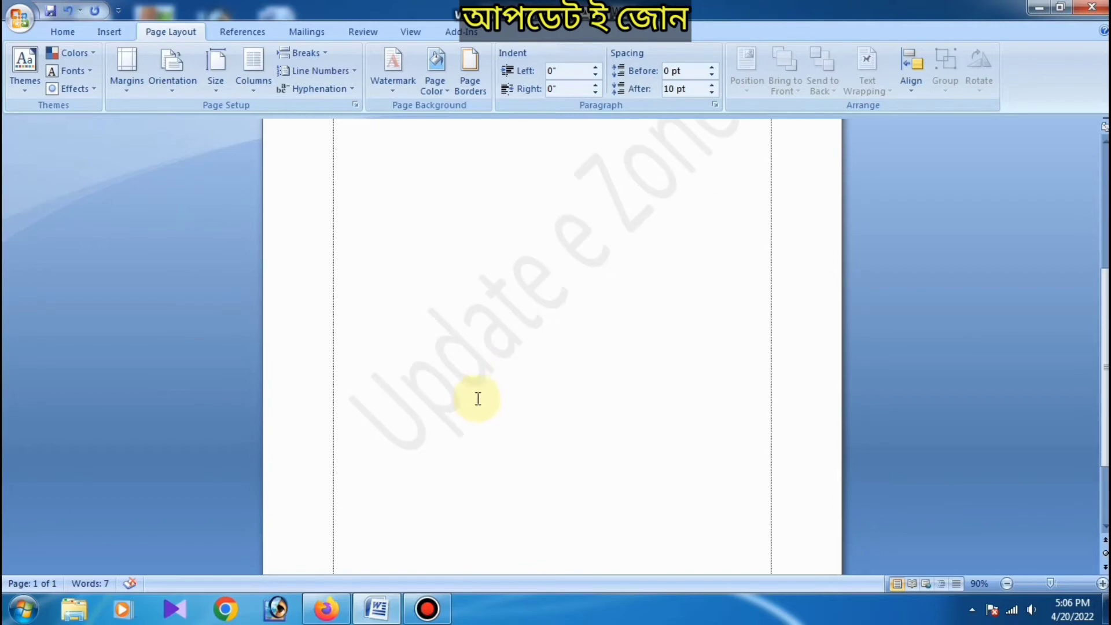
scroll(471, 405, "up", 5)
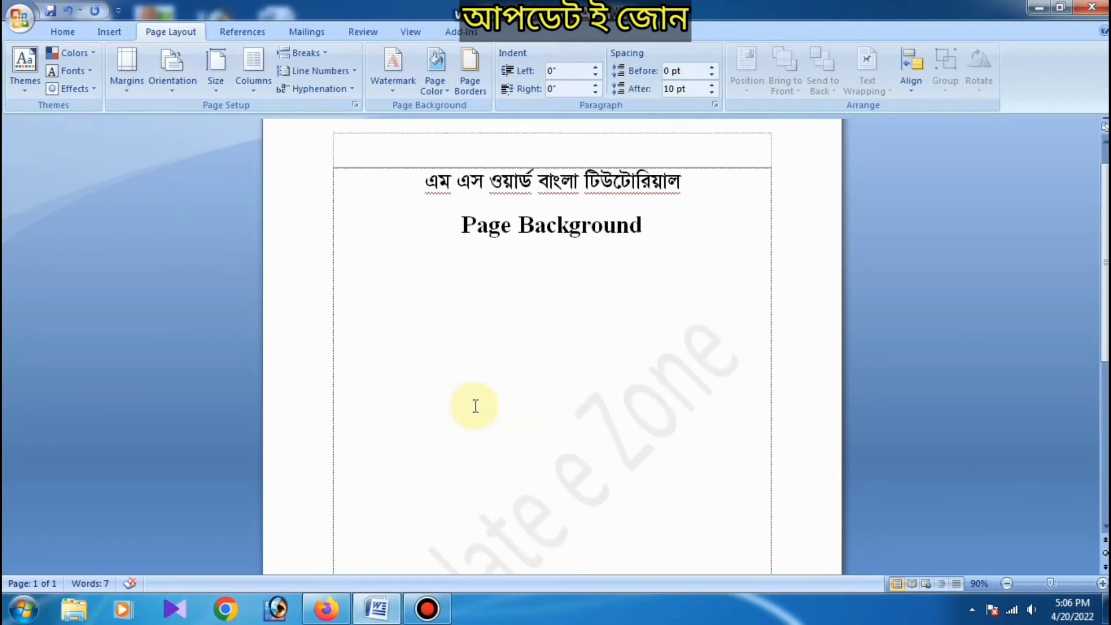
scroll(405, 347, "down", 2)
double_click(365, 313)
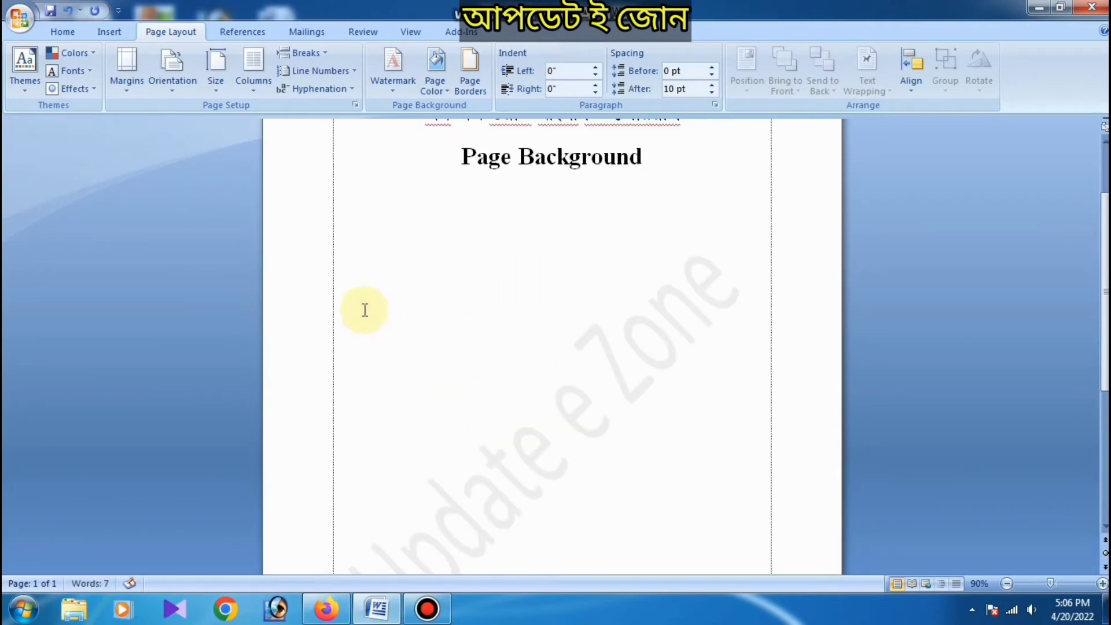
type("hfhh")
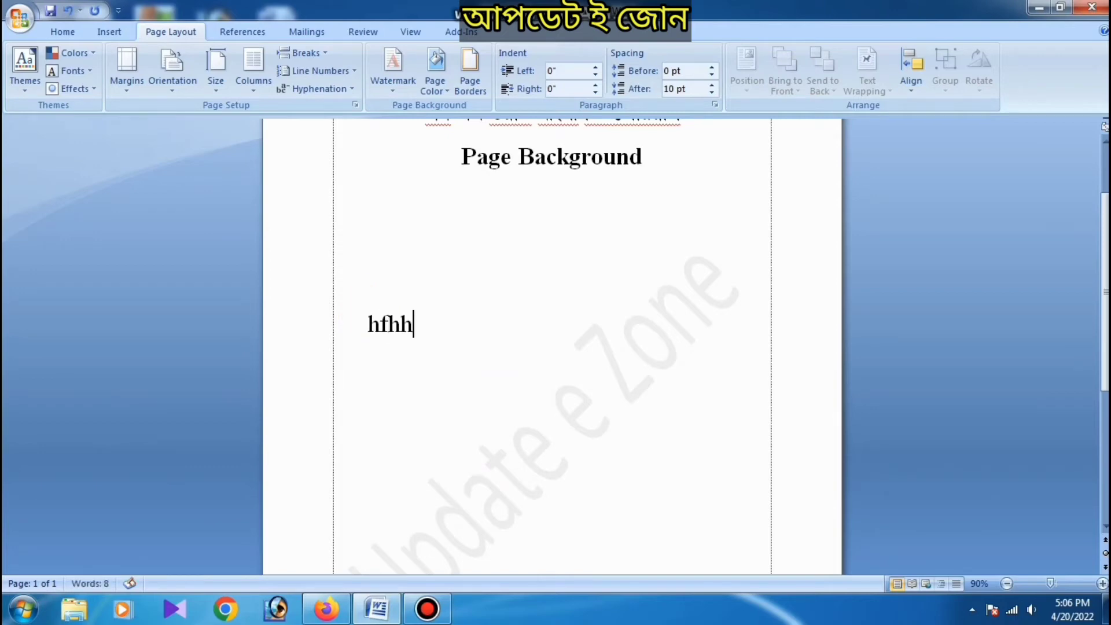
type("hhhhhhhhhhhhhhhhhhhhhhhhhhhhhhhhhhhhhhhhhhhhhhhhhhhhhhhhhhhhhhh")
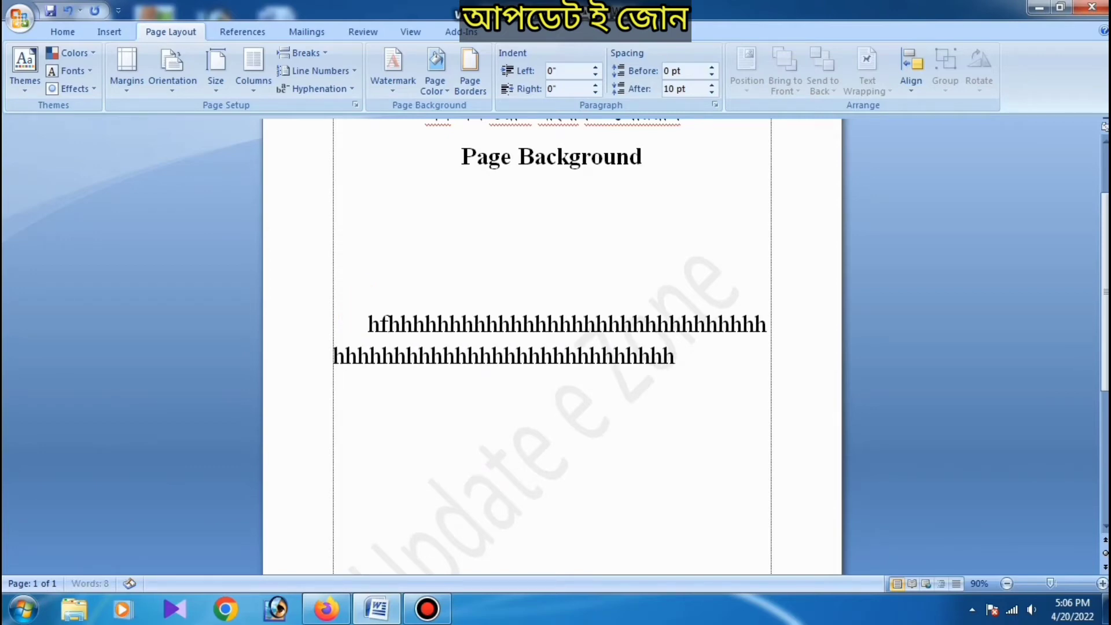
type("hhhhhhhhhhhhhhhhhhhhhhhhhhhhhhhhhhhhhhhhhhhhhhhhhhhhhhhhhhhhhhhhhhhhhhhhhhhhhhhhhhhhhhhhhh")
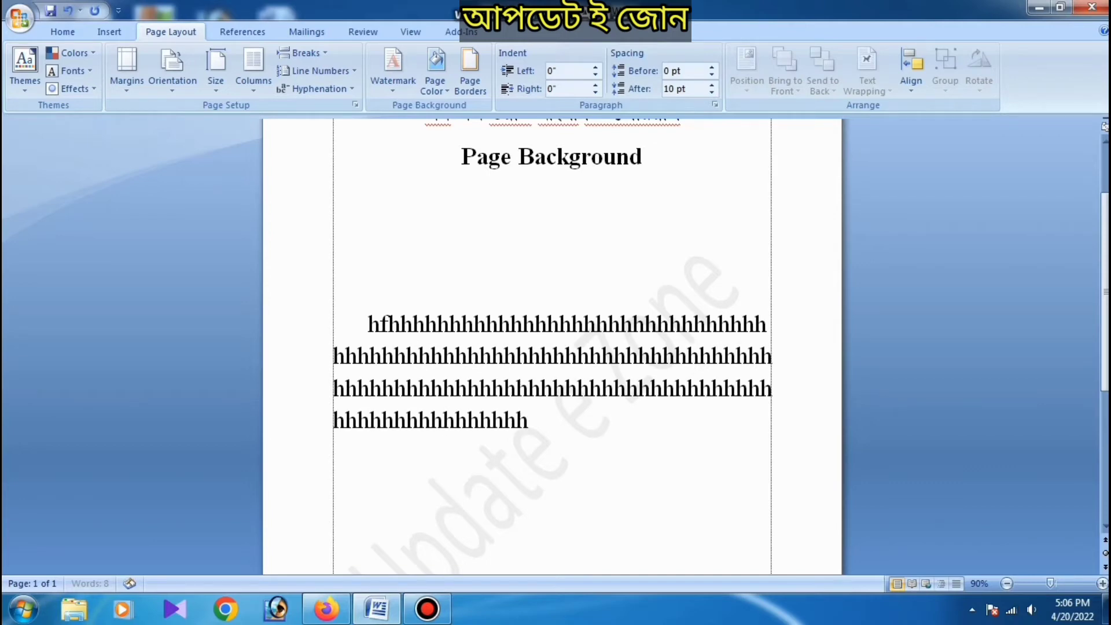
type("hhhhhhhhhhhhhhhhhhhhhhhhhhhhhhhhhhhhhhhhhhhhhhhhhhhhhhhhhh")
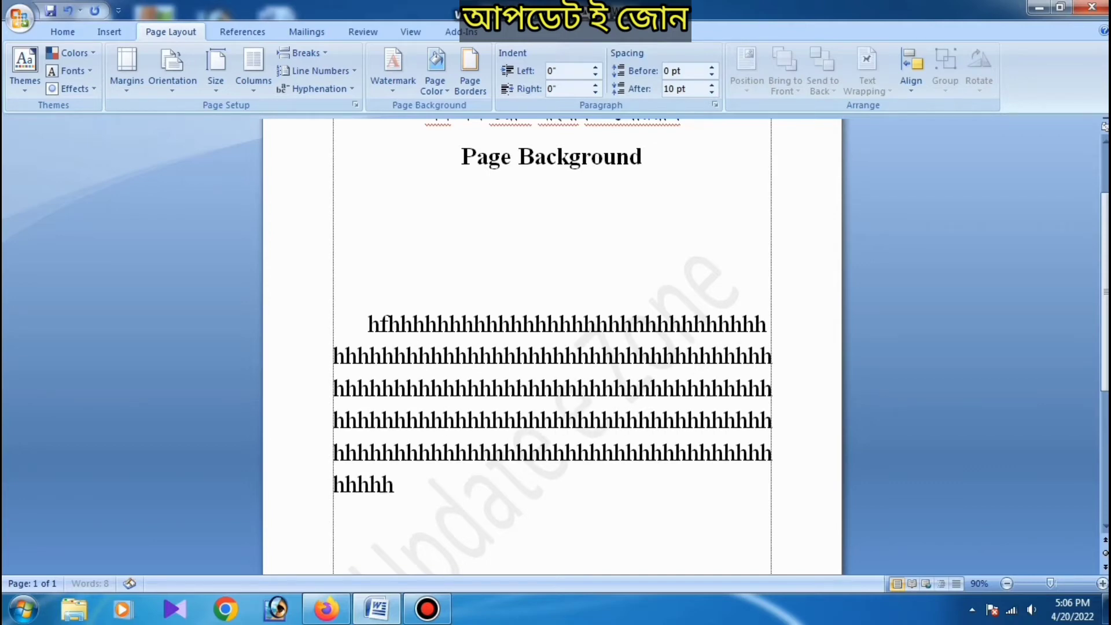
type("hhhhhhhhhhhhhhhhhhhhhhhhhhhhhhh")
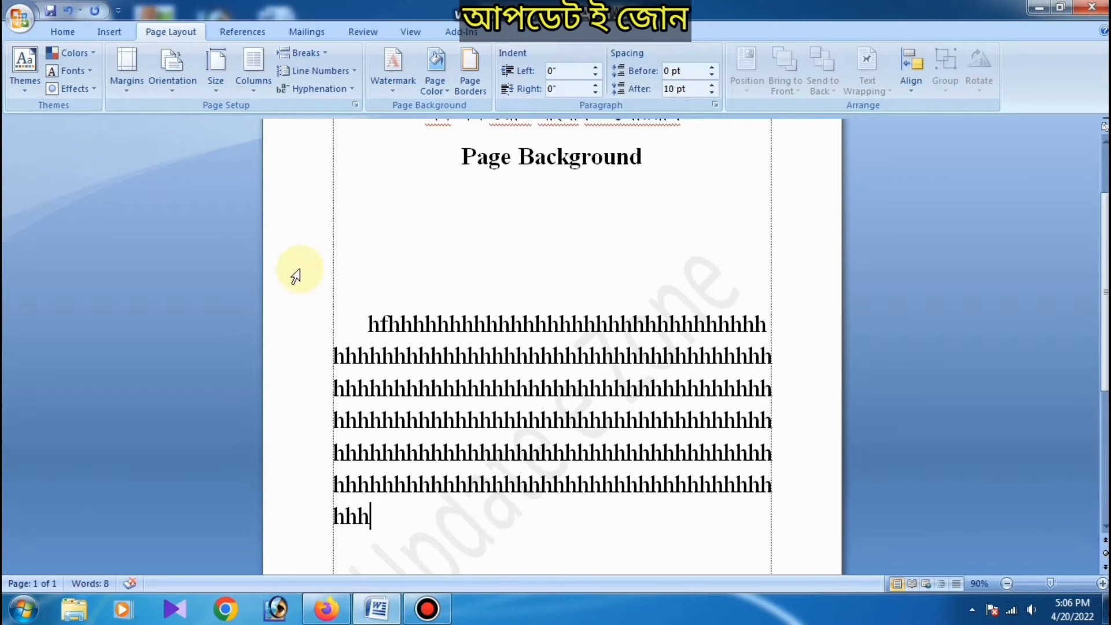
scroll(293, 280, "down", 5)
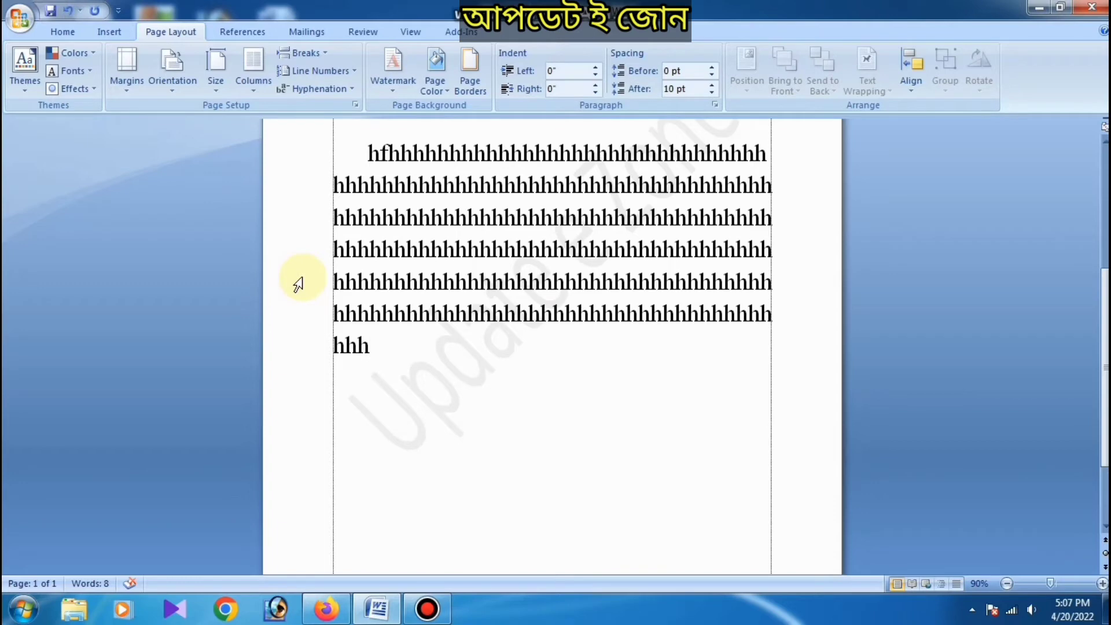
Step: Look over the "Update e Zone" text watermark behind the filler text down to the end of the page
scroll(298, 284, "up", 5)
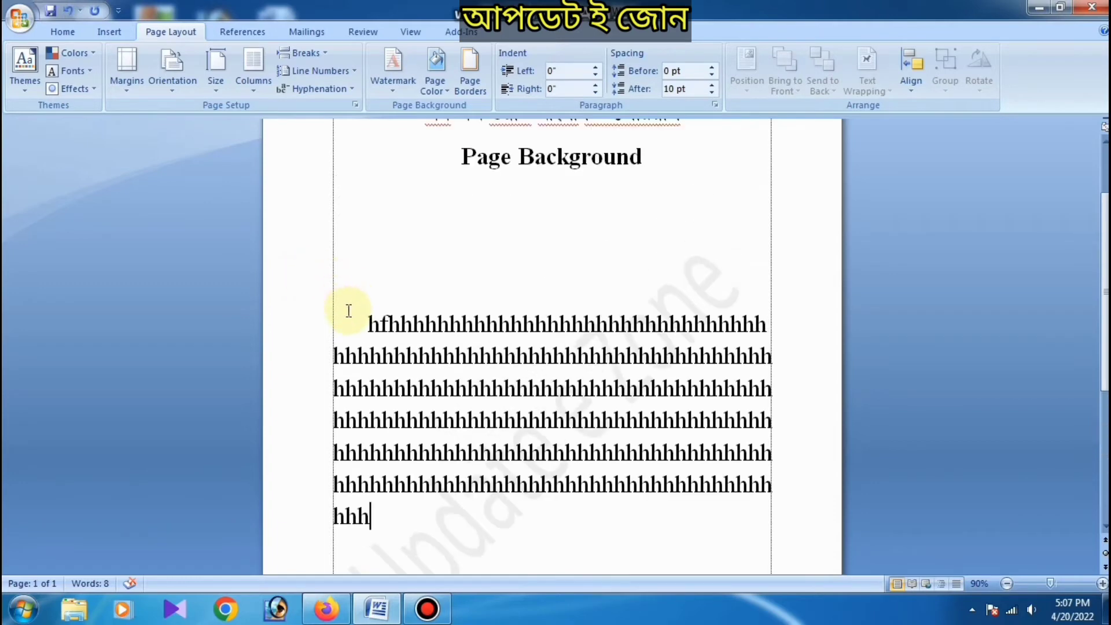
scroll(322, 312, "down", 5)
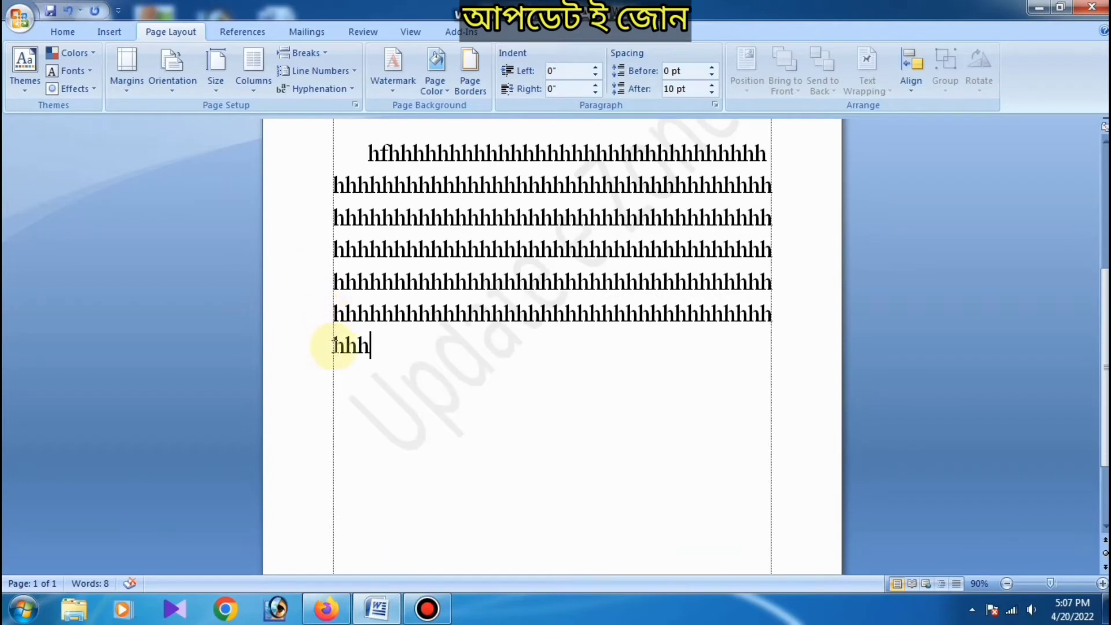
scroll(335, 347, "down", 3)
scroll(400, 316, "down", 1)
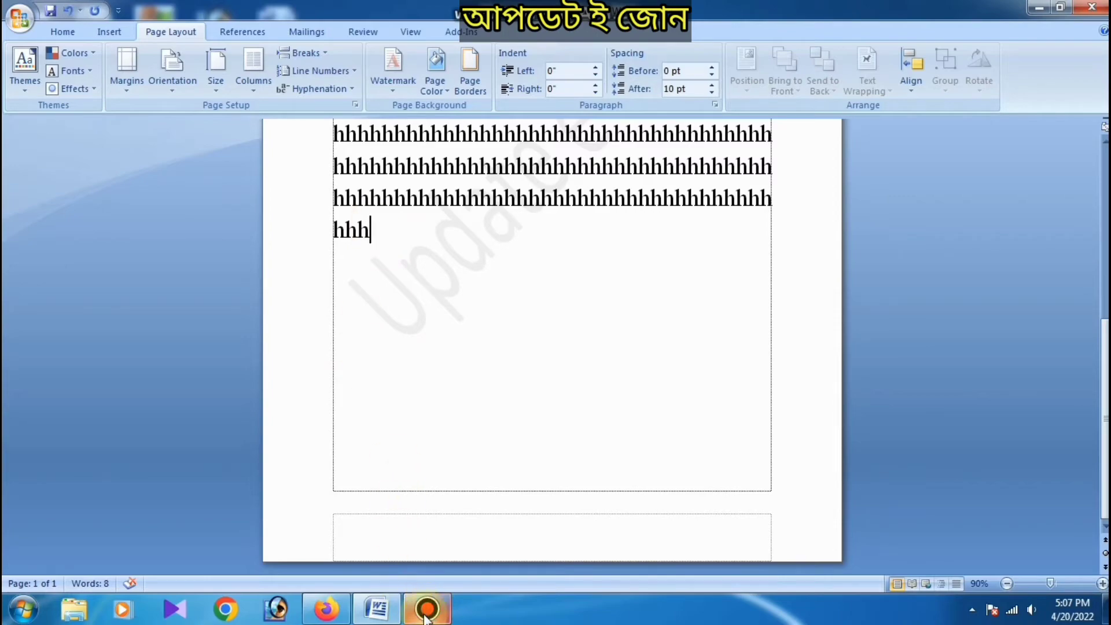
left_click(379, 609)
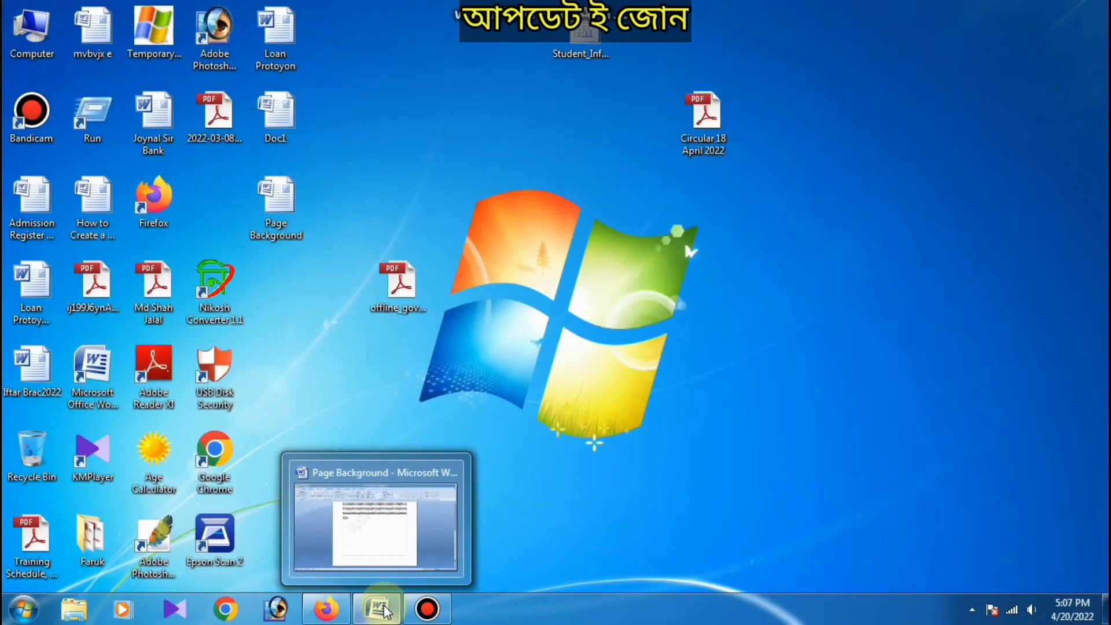
left_click(375, 550)
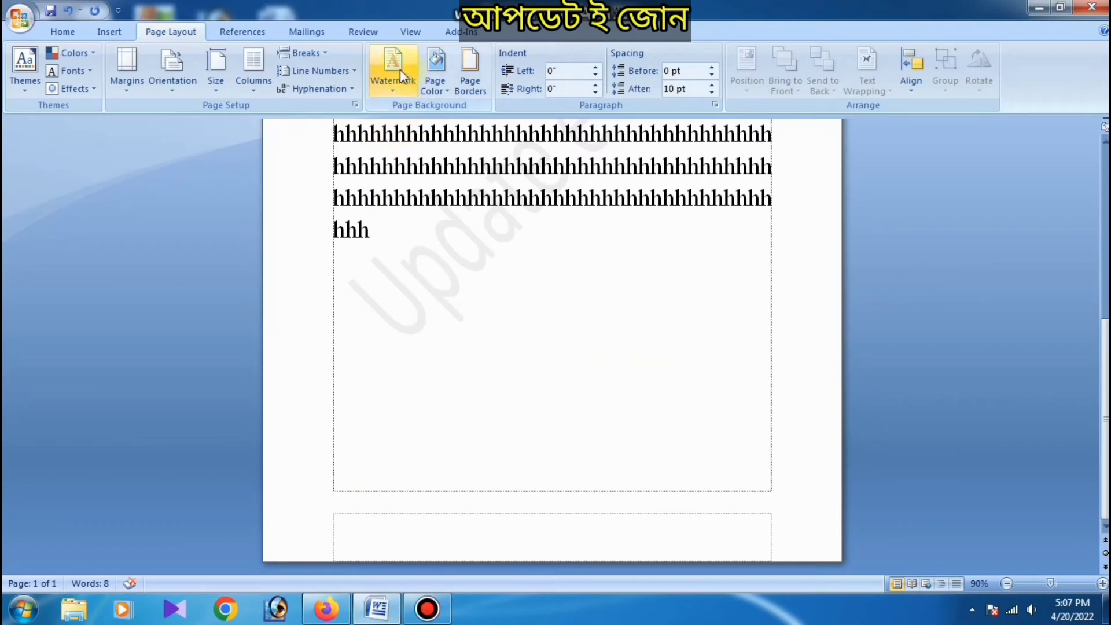
Step: Replace the text watermark with a picture watermark of a portrait photo, using Auto scale and Washout
left_click(401, 74)
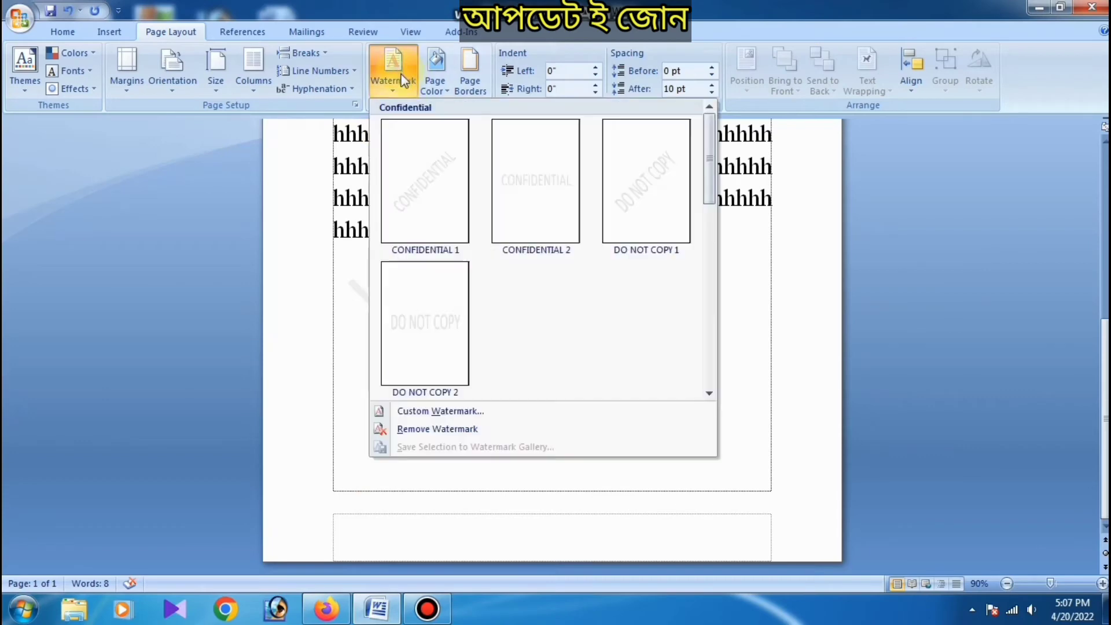
left_click(412, 412)
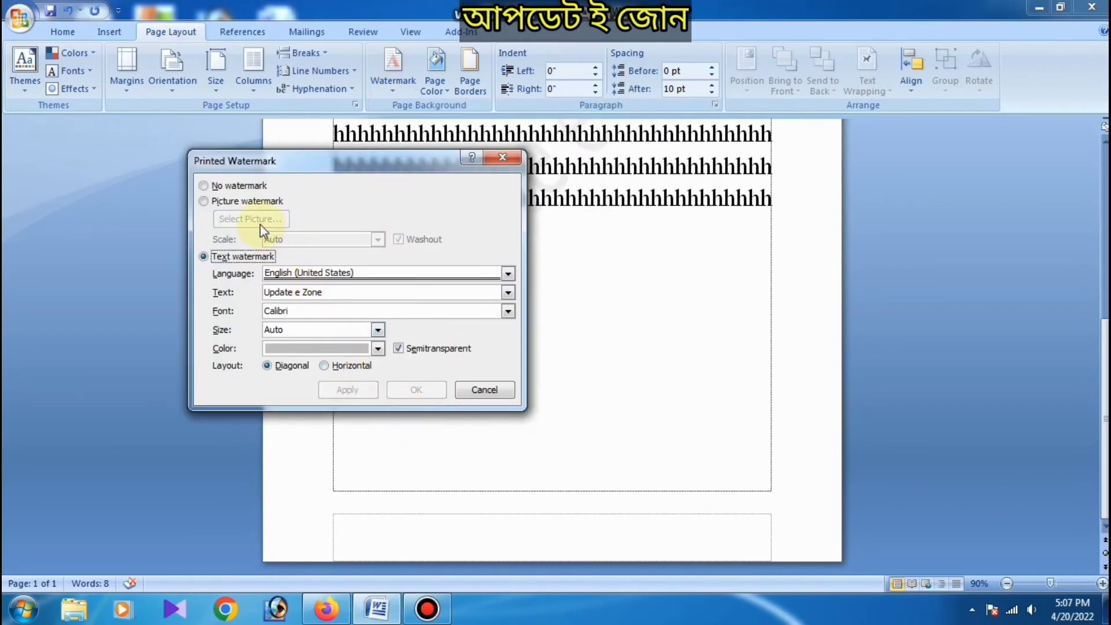
left_click(205, 203)
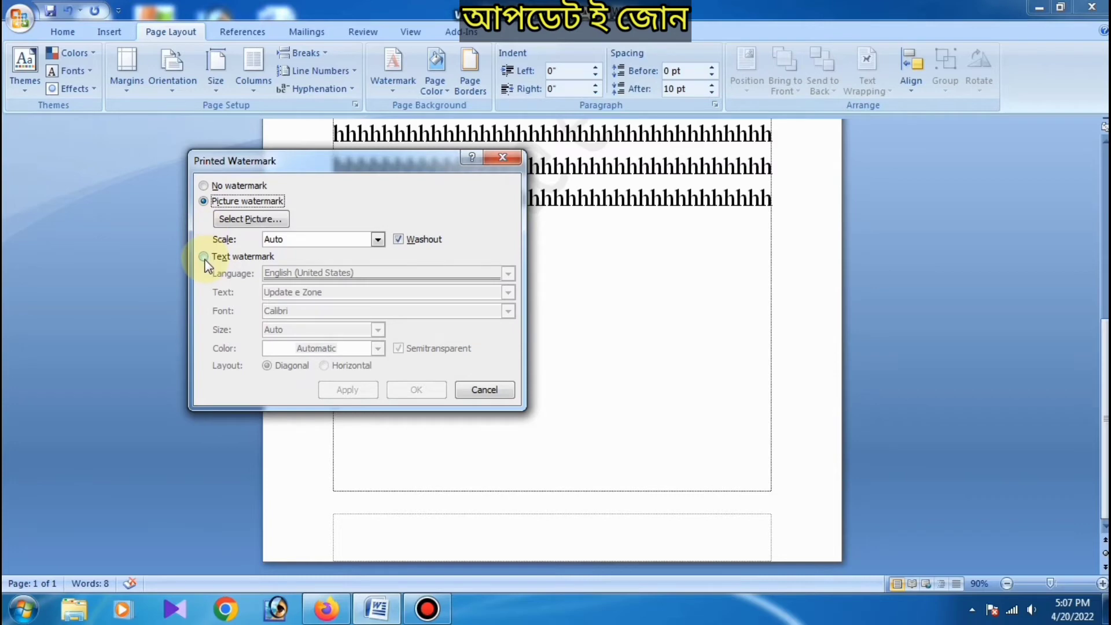
left_click(236, 222)
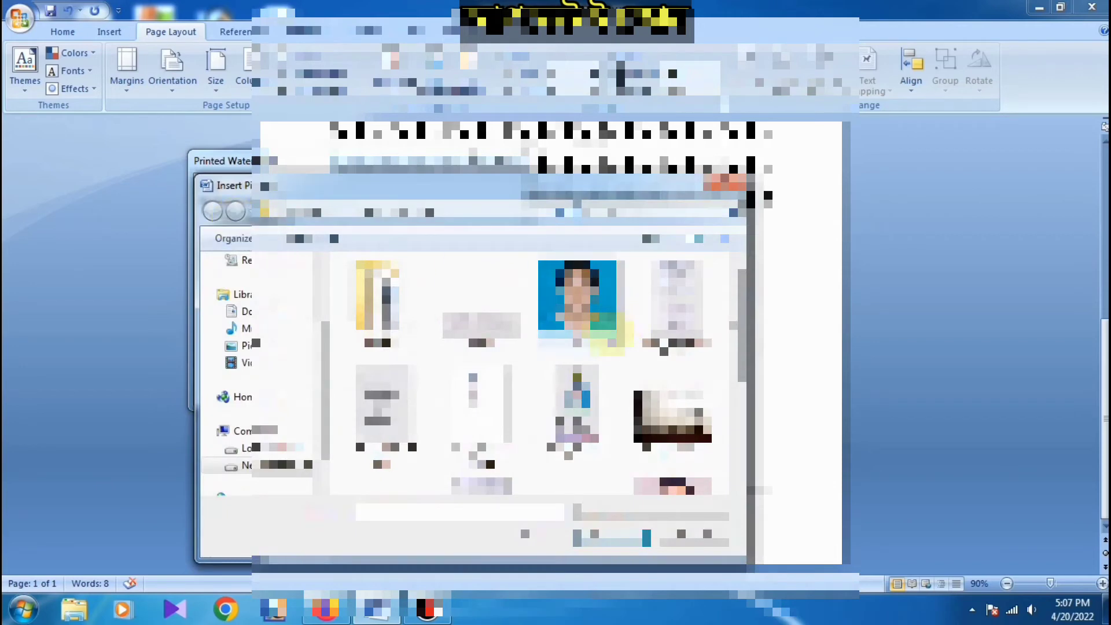
scroll(672, 489, "down", 3)
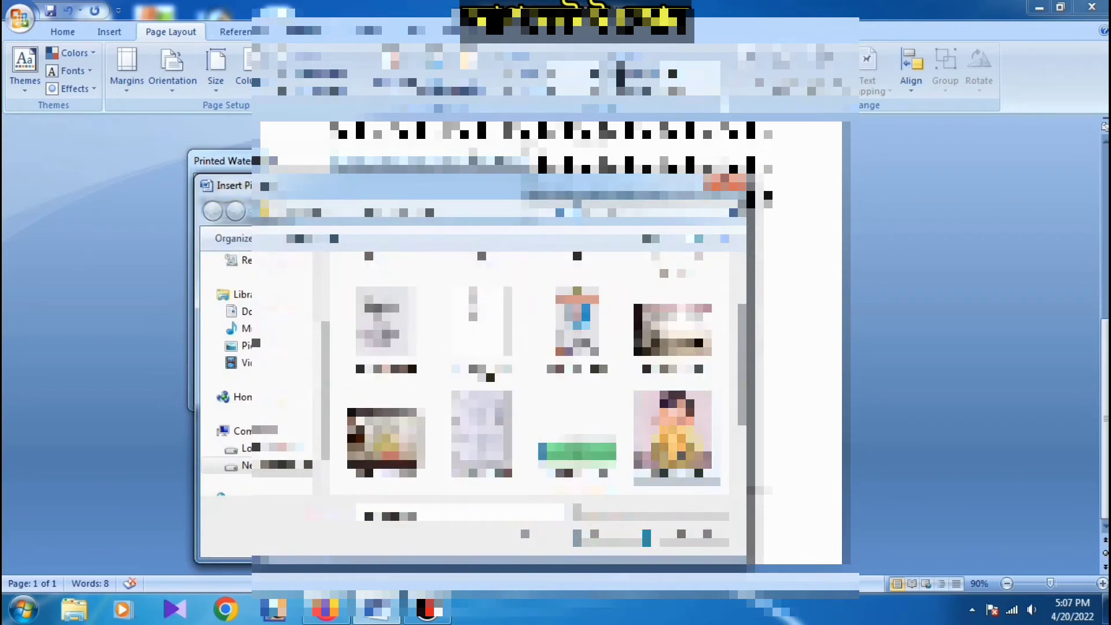
double_click(672, 443)
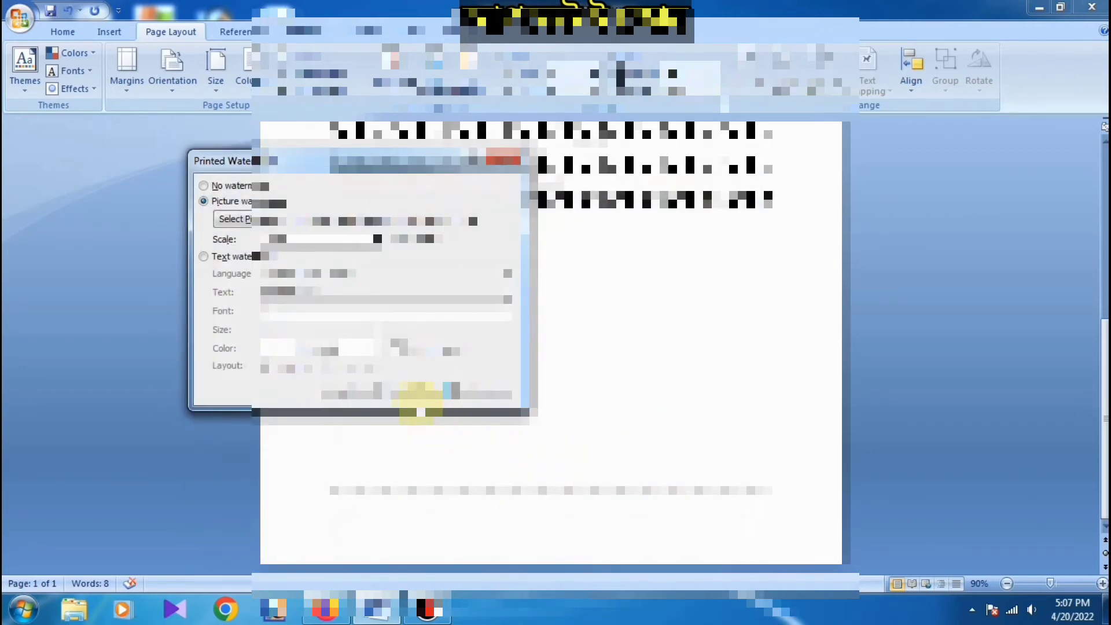
left_click(417, 390)
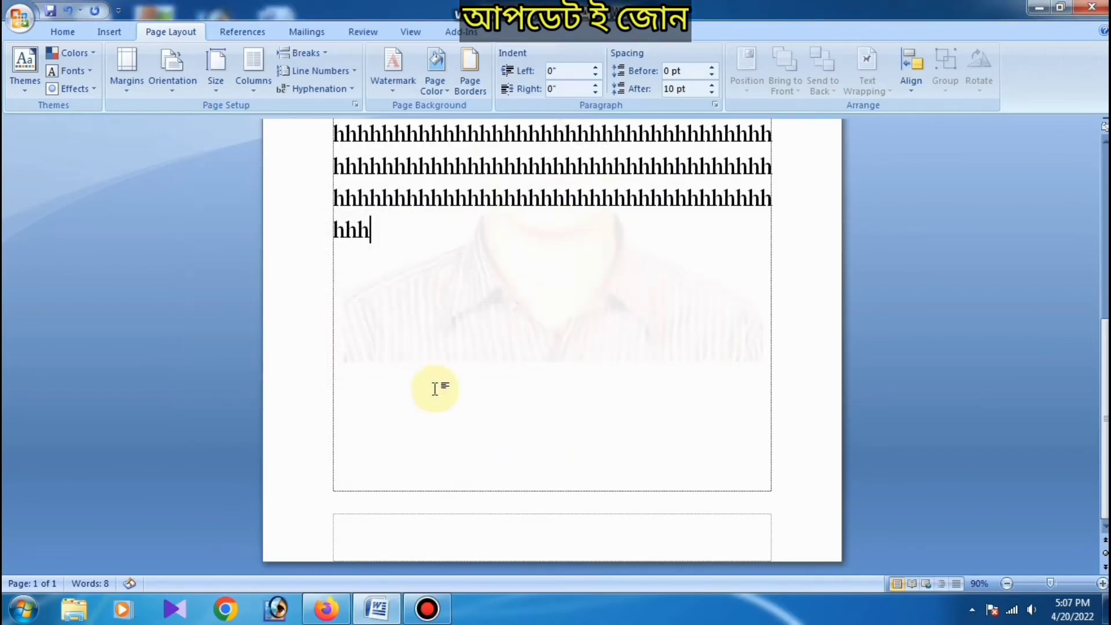
Step: Look over the portrait picture watermark behind the filler text at different zoom levels
scroll(440, 388, "up", 2)
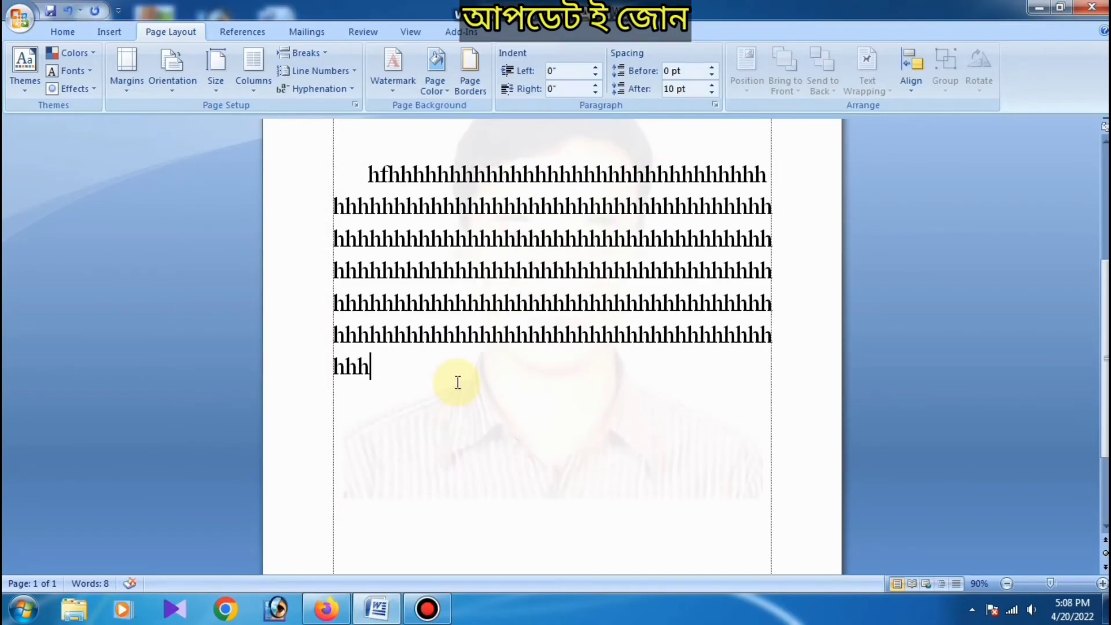
scroll(458, 383, "down", 2)
scroll(385, 358, "down", 7)
scroll(356, 377, "up", 3)
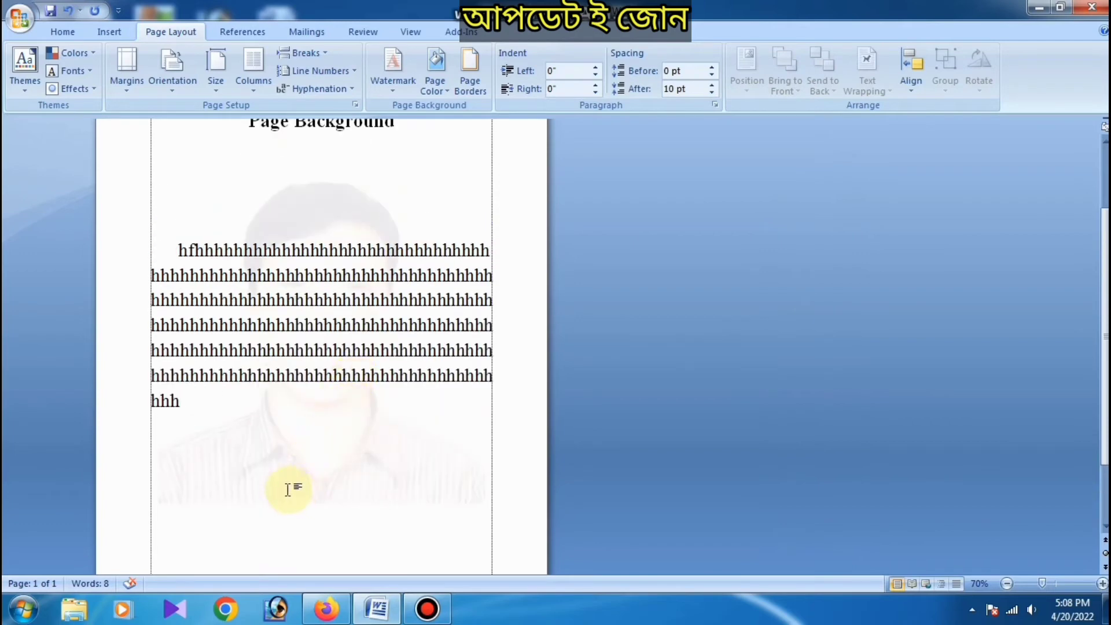
double_click(286, 460)
scroll(287, 460, "up", 3)
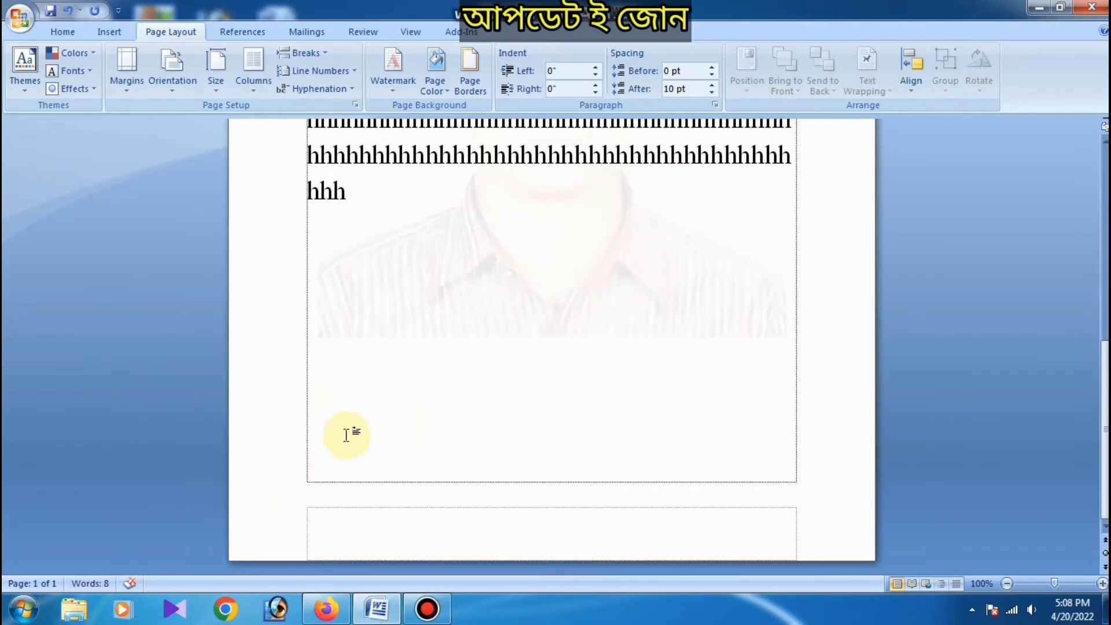
scroll(348, 434, "up", 3)
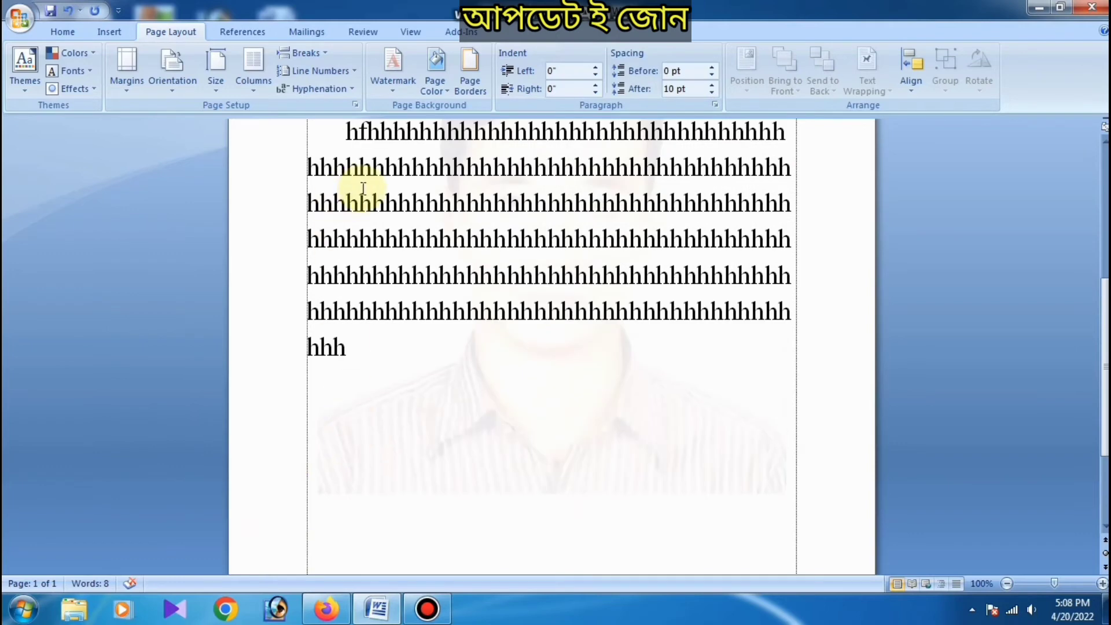
Step: Try a light tan theme shade as the page color, view it, and reset the page to No Color
left_click(442, 92)
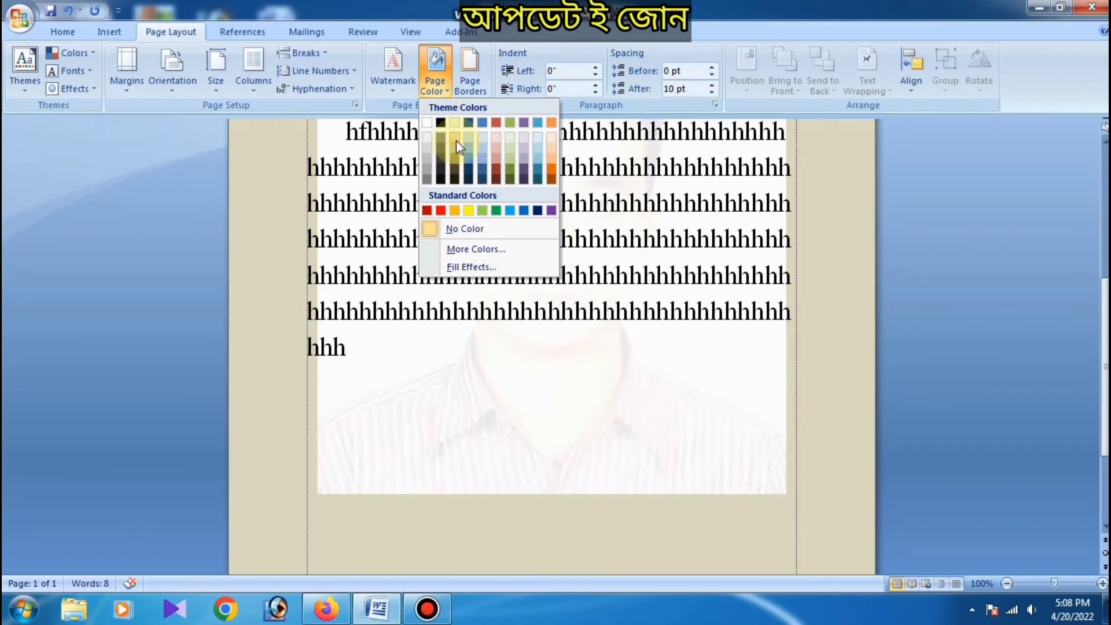
left_click(455, 141)
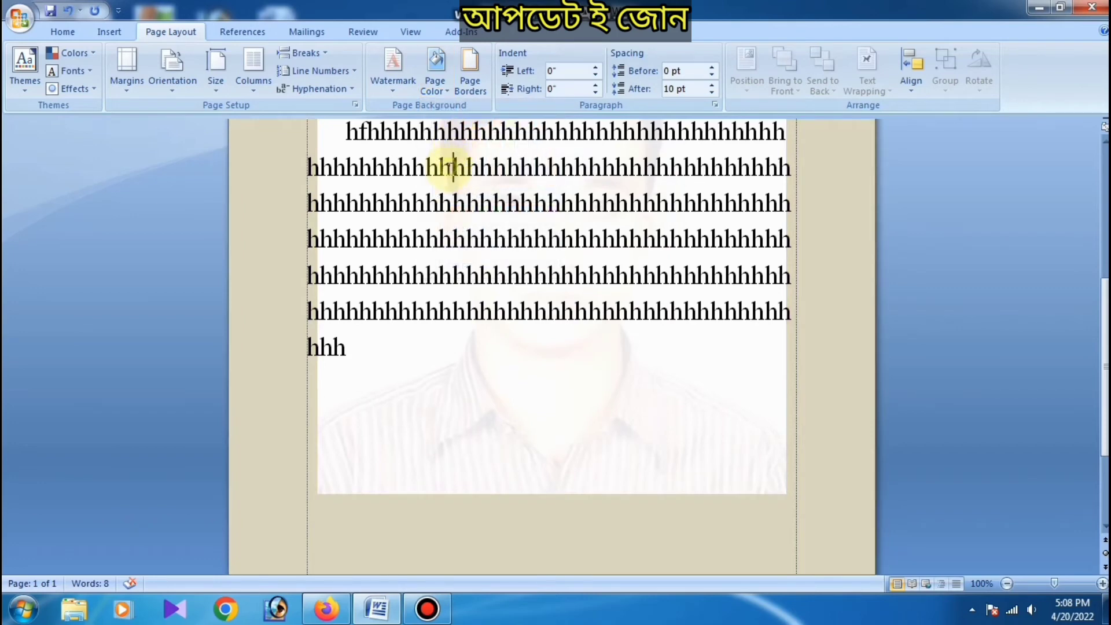
scroll(425, 254, "up", 8)
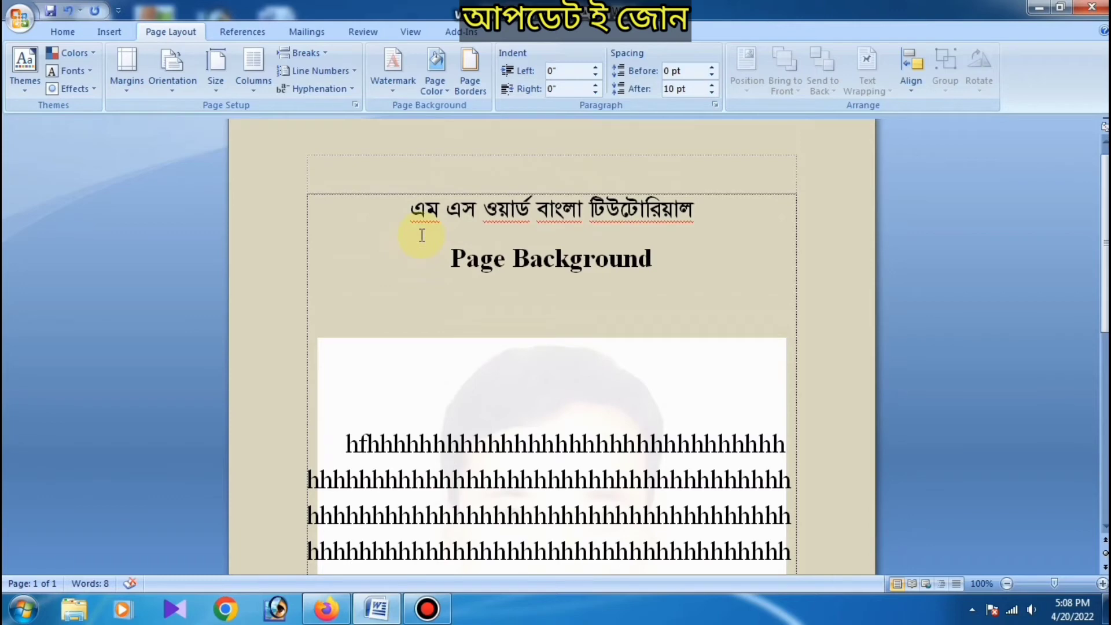
left_click(439, 87)
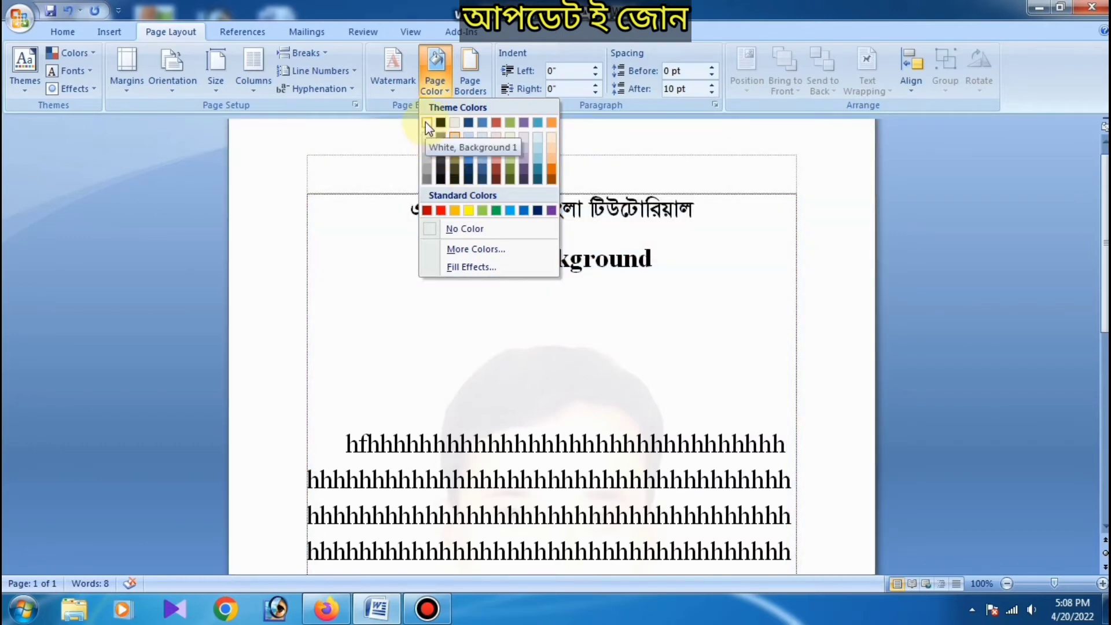
left_click(450, 230)
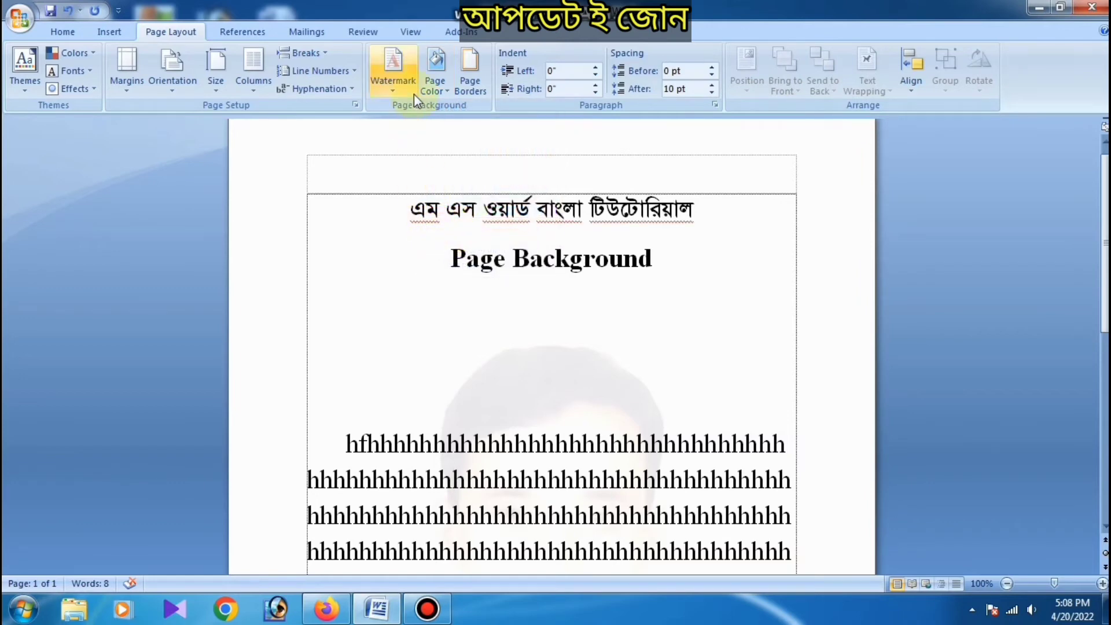
Step: Set the page color to a medium-light purple theme shade
left_click(436, 66)
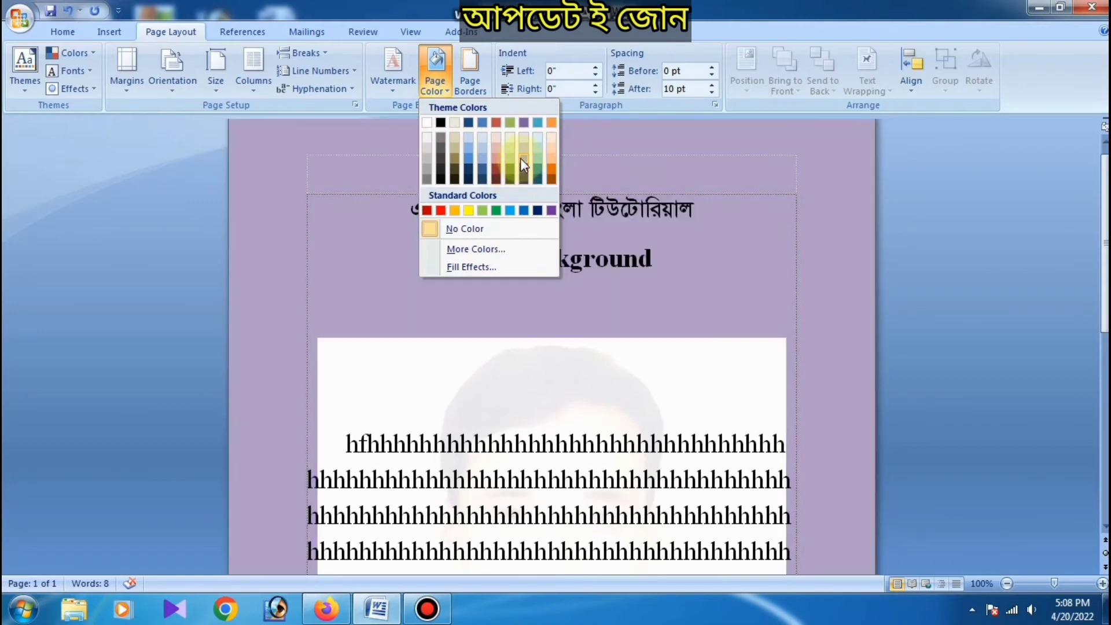
left_click(519, 158)
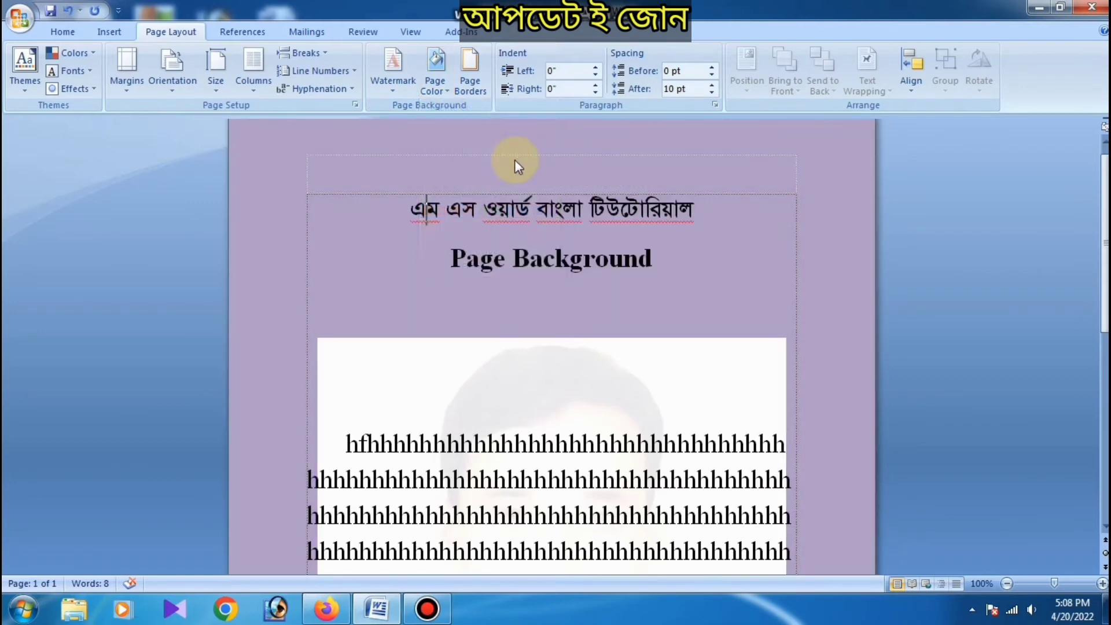
left_click(415, 222)
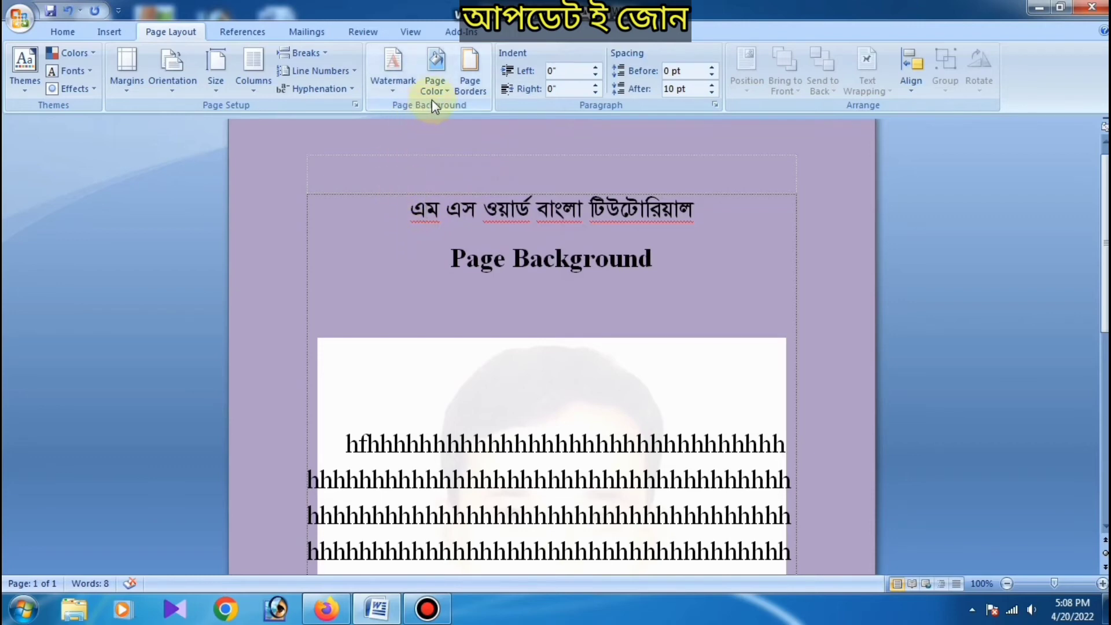
left_click(471, 86)
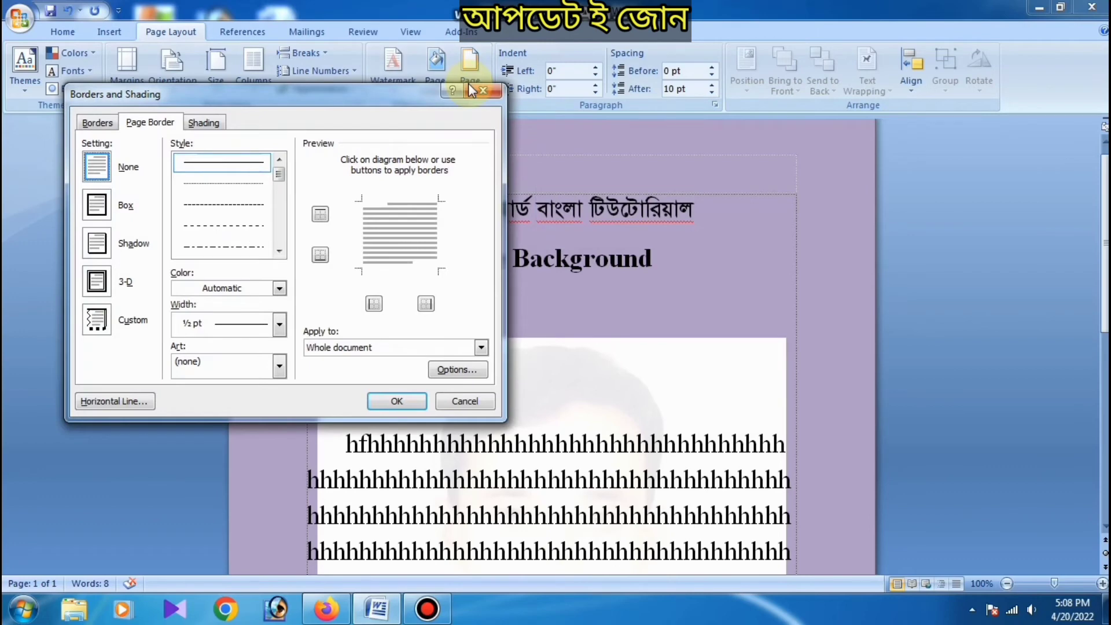
left_click(483, 90)
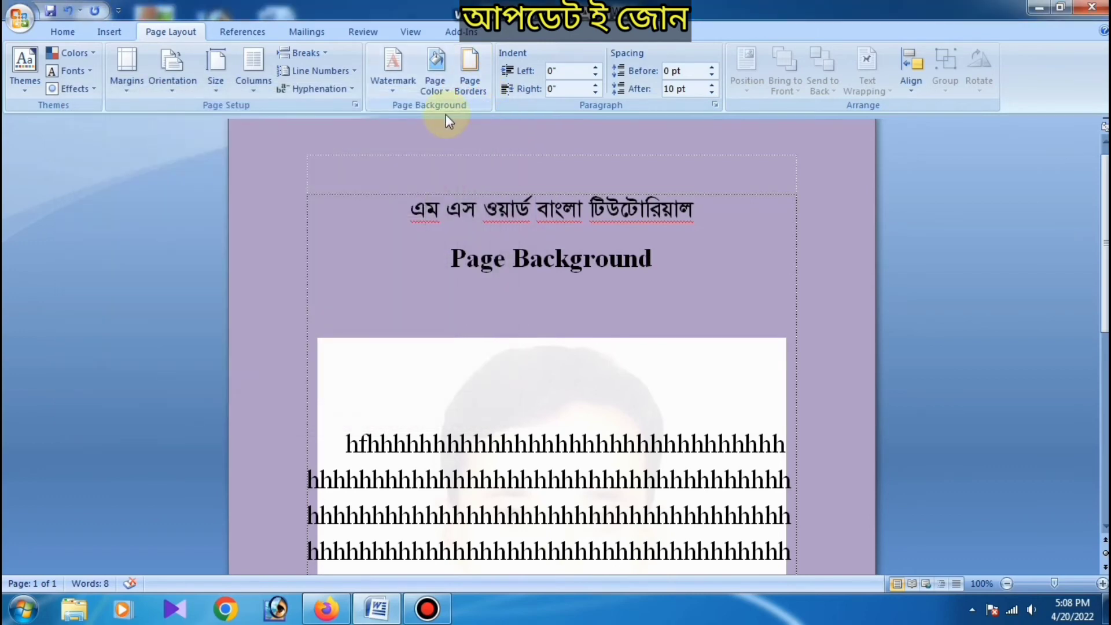
left_click(469, 84)
left_click(481, 90)
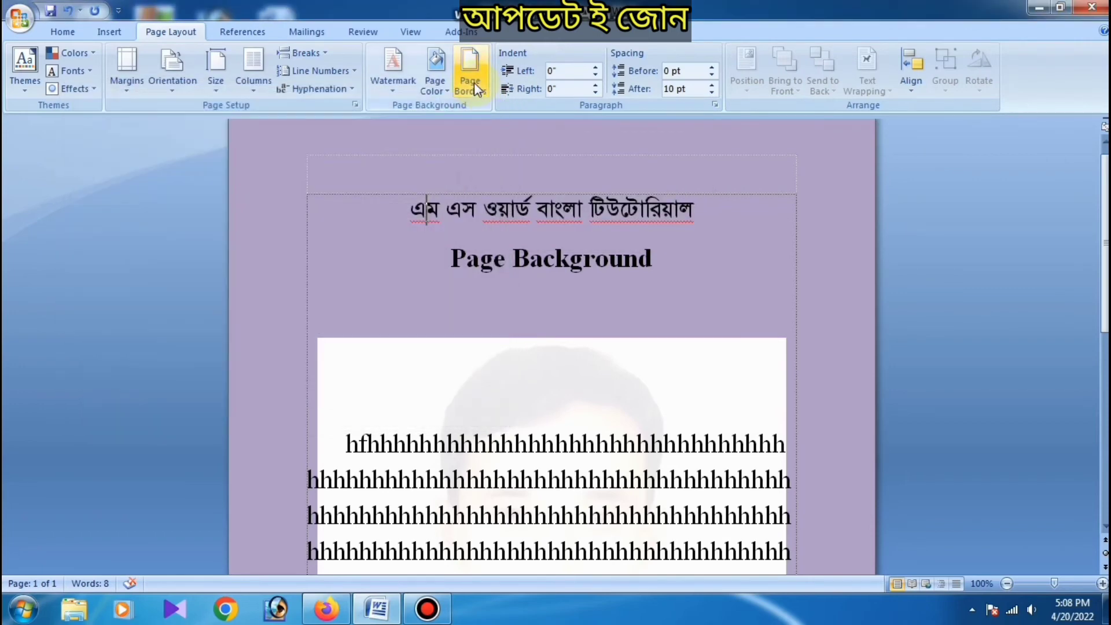
Step: Add a Box page border with a solid ½ pt line to the whole document and view it around the page
left_click(474, 82)
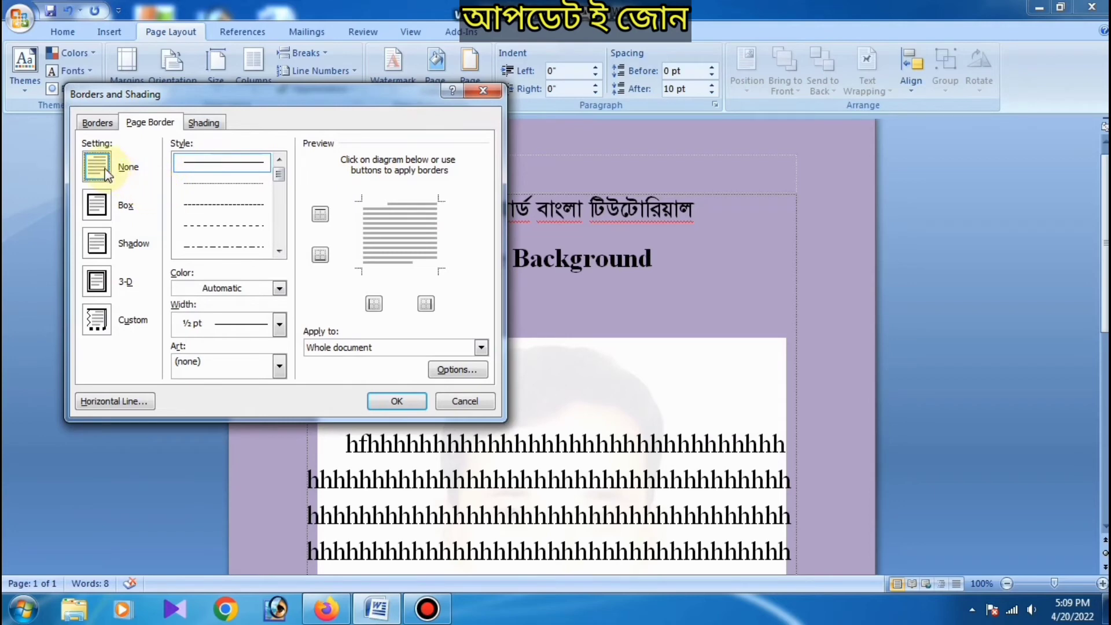
left_click(103, 210)
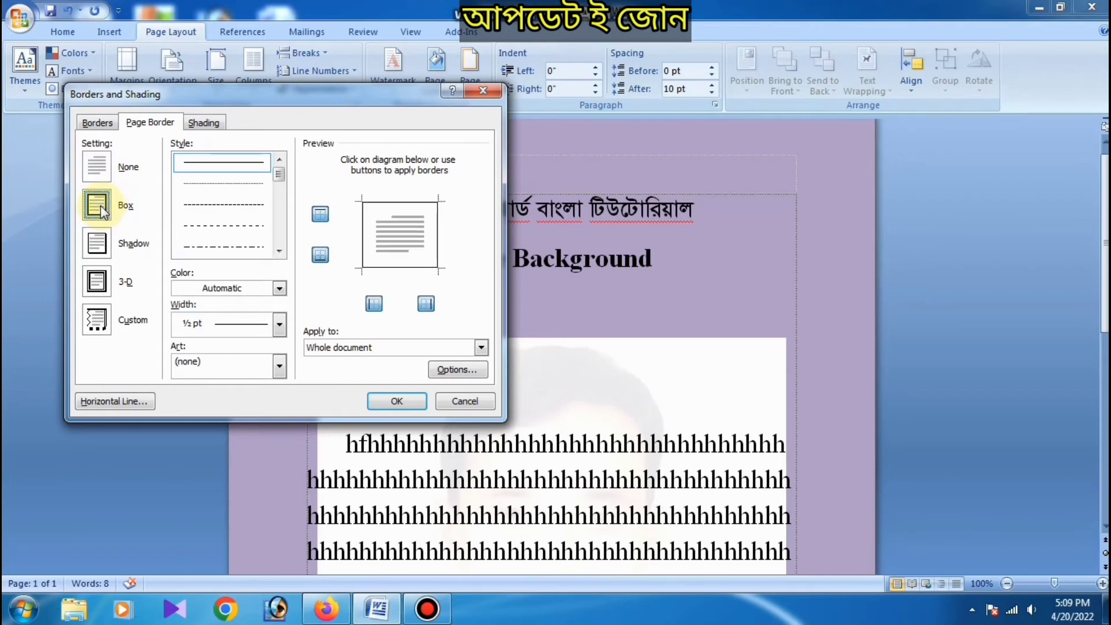
left_click(397, 401)
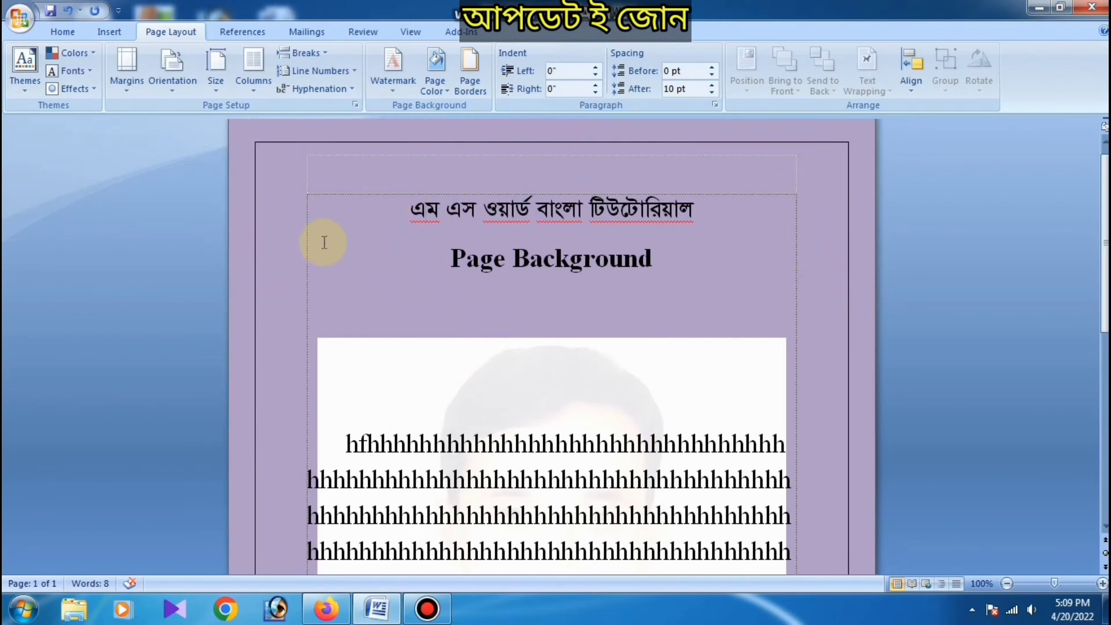
scroll(316, 226, "down", 3)
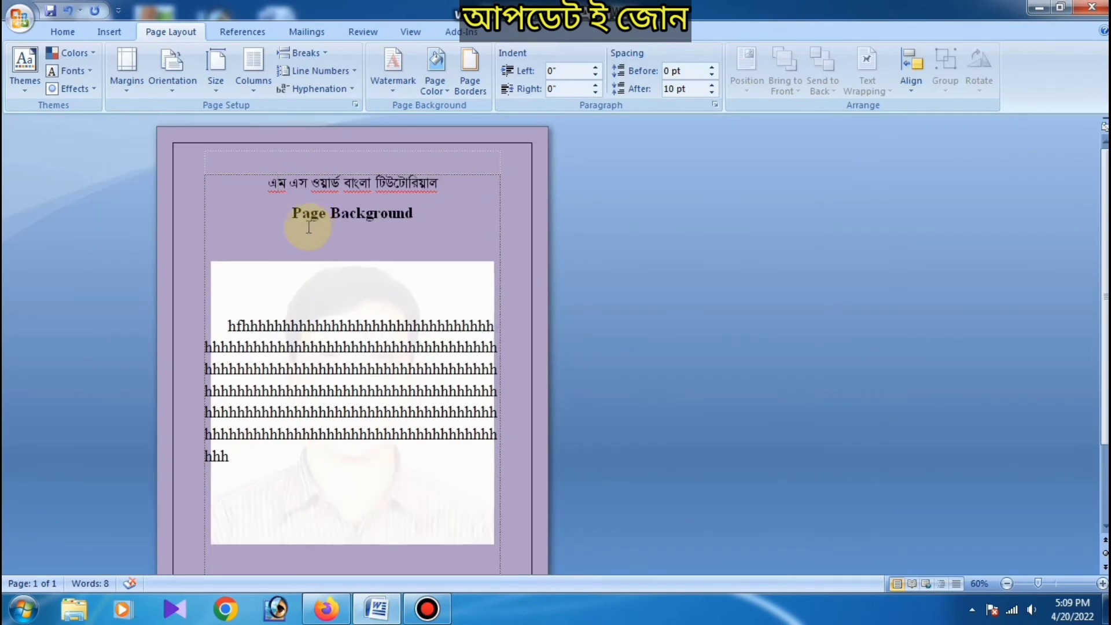
scroll(308, 227, "up", 3)
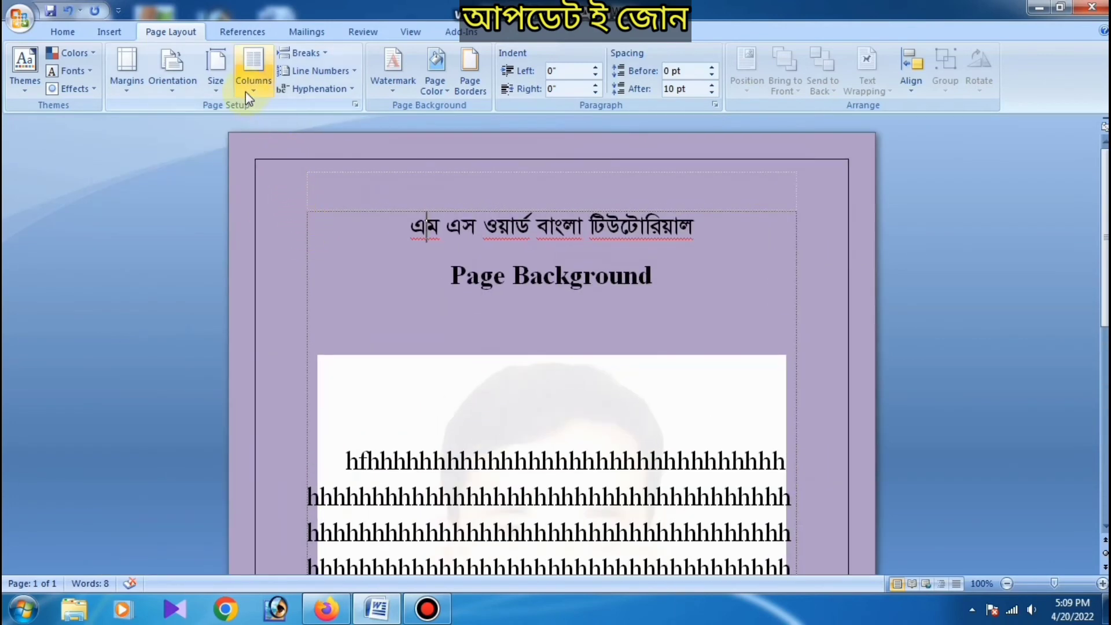
Step: Set the whole-document Box page border to a solid line with a width of 4 ½ pt
left_click(469, 82)
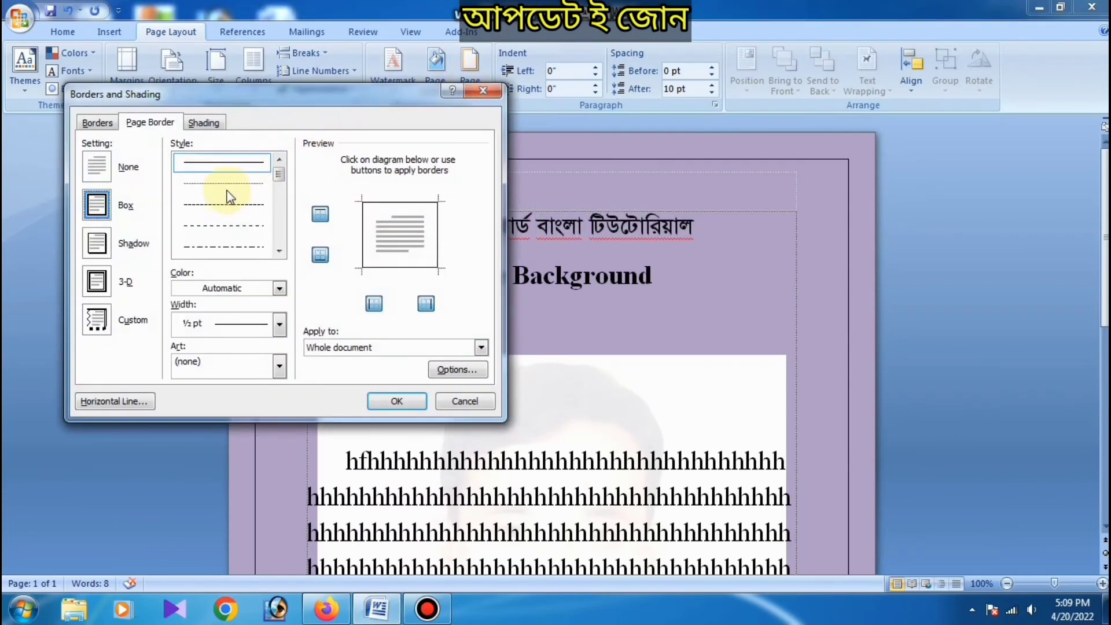
left_click(207, 165)
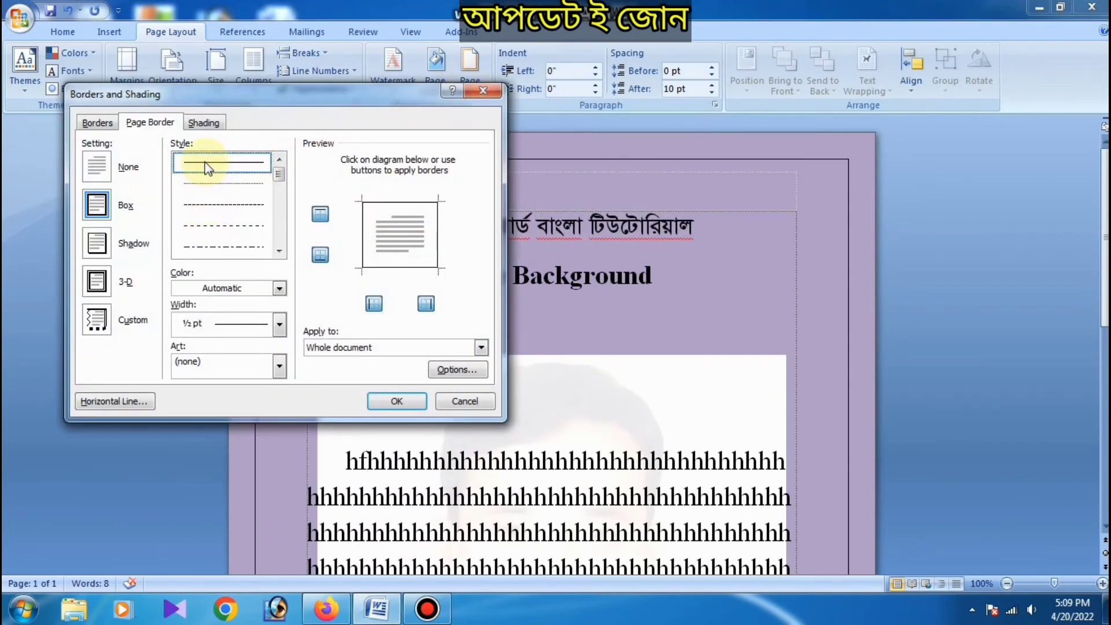
left_click(231, 327)
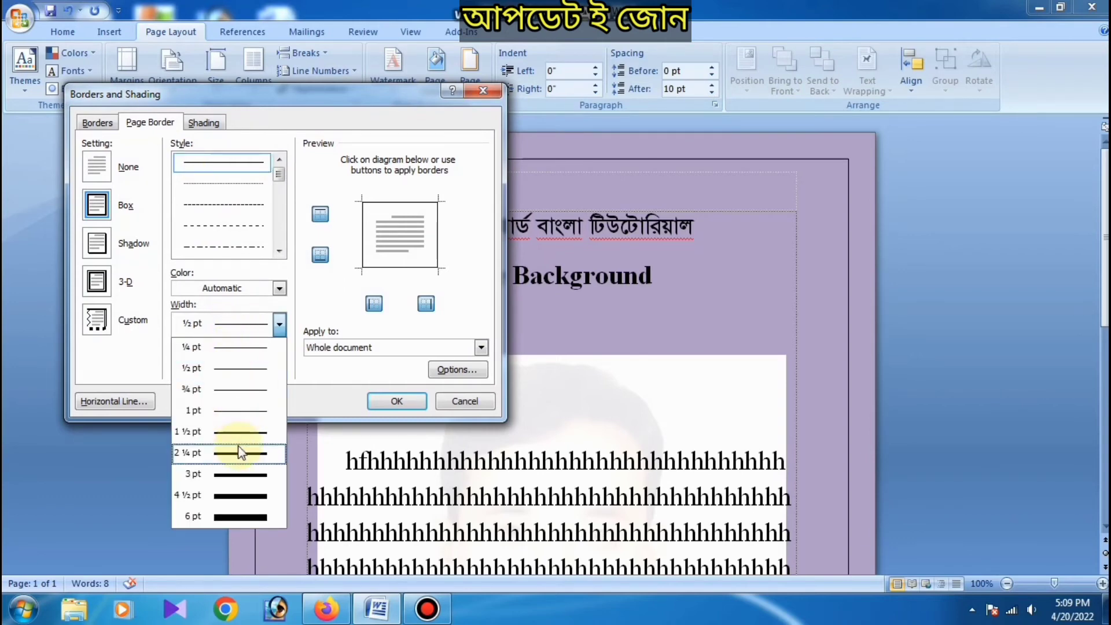
left_click(243, 496)
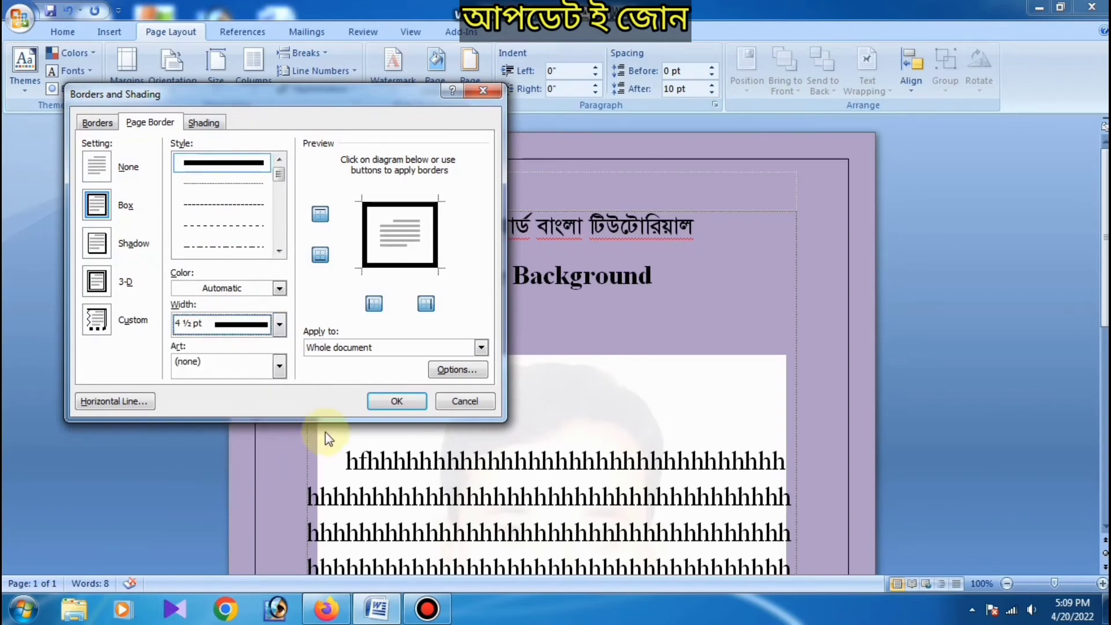
left_click(383, 402)
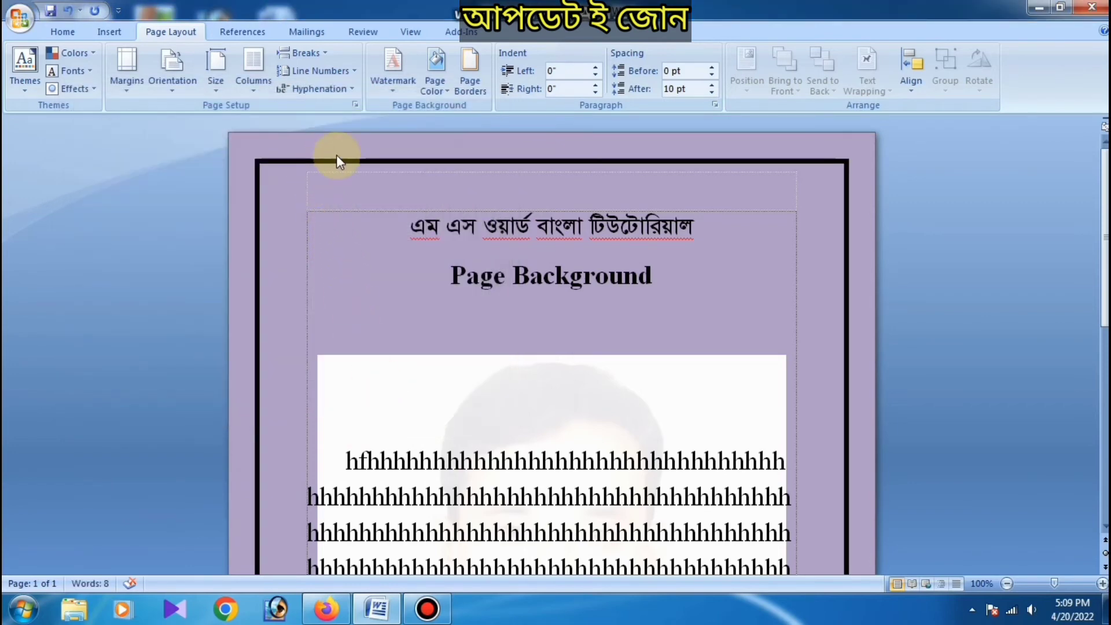
Step: Undo the page border and page color changes, and apply the page border setting None to the whole document
key("ctrl+z")
key("ctrl+z")
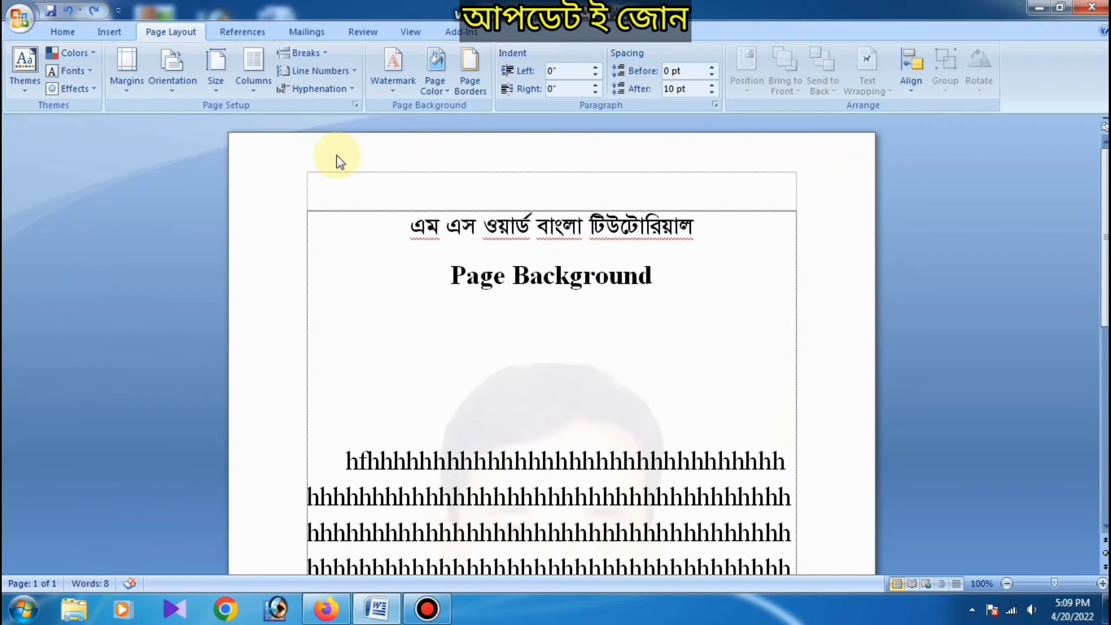
left_click(472, 68)
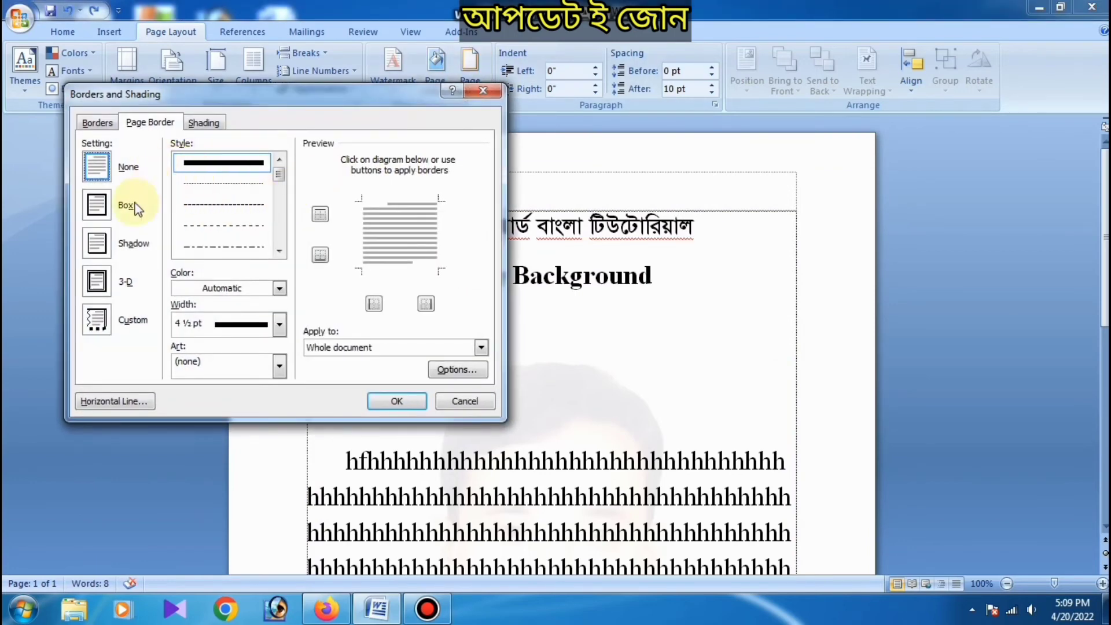
left_click(394, 400)
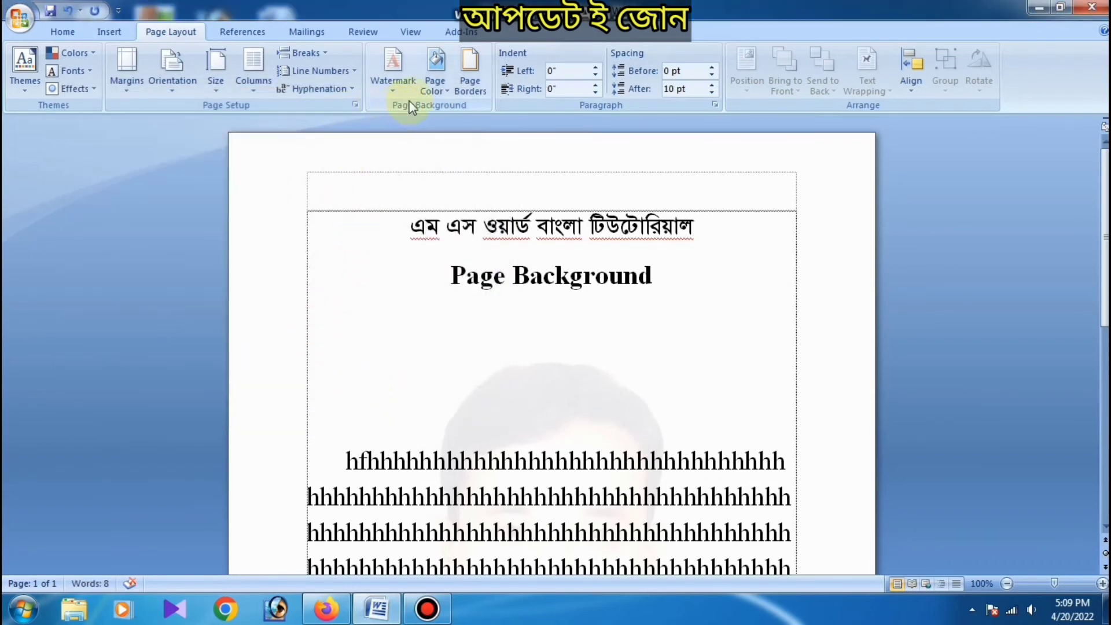
Step: Apply a solid 4 ½ pt Box page border to the whole document
left_click(471, 68)
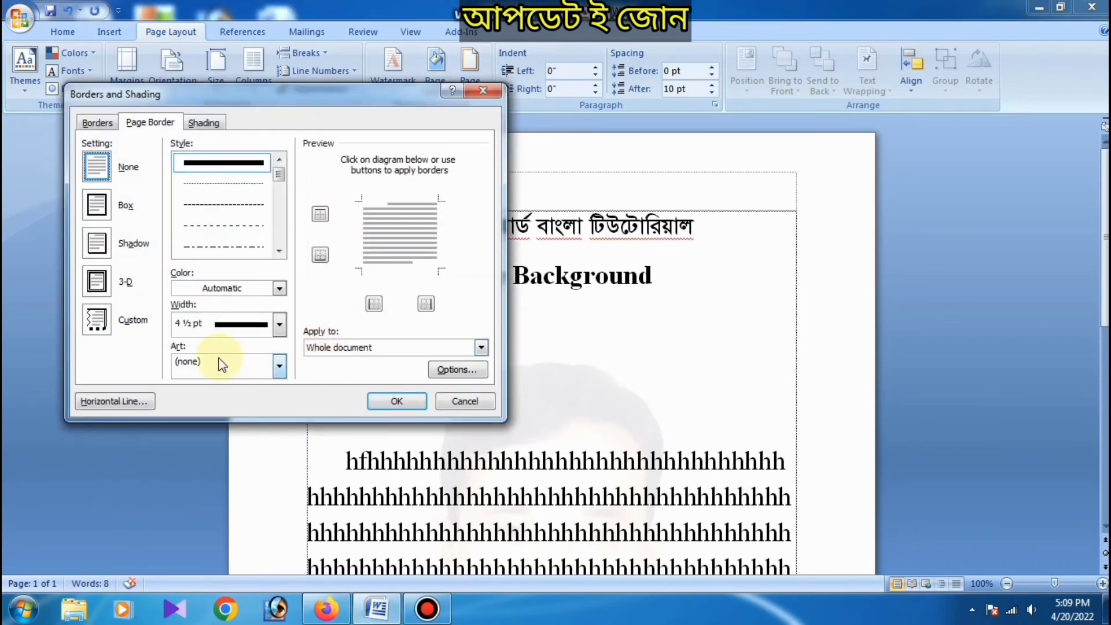
left_click(96, 206)
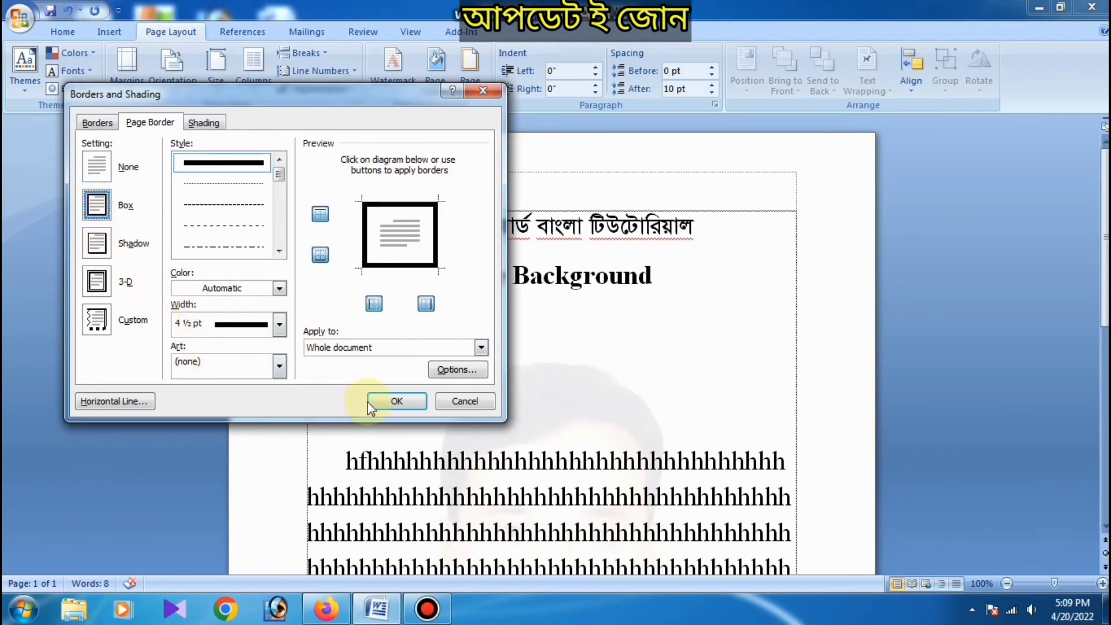
left_click(397, 402)
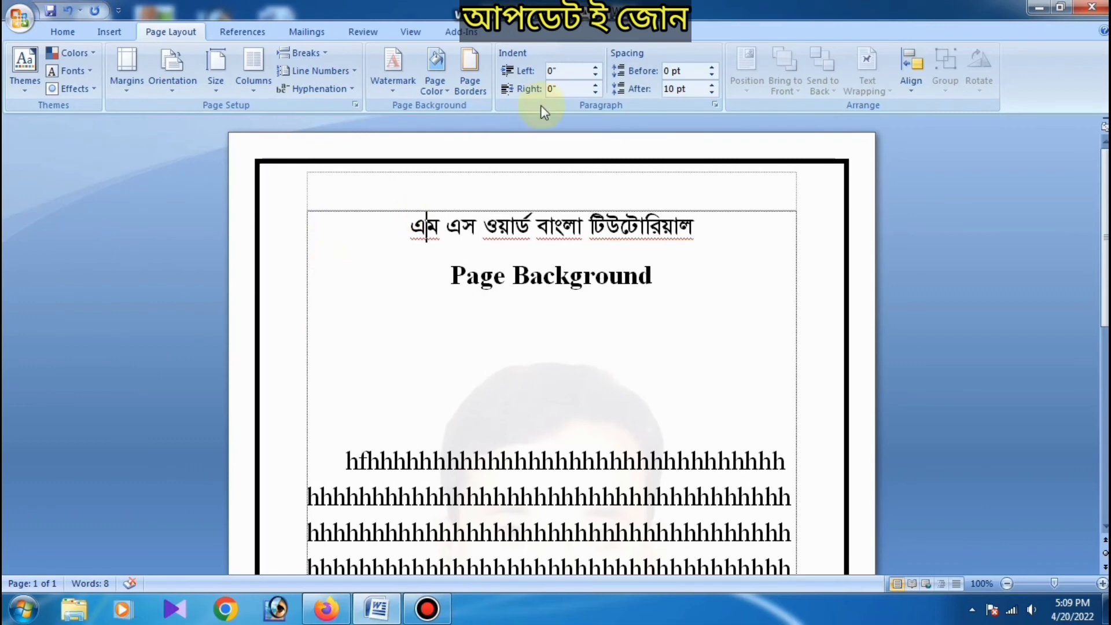
Step: Change the page border setting to Shadow, keeping the solid 4 ½ pt line on the whole document
left_click(468, 82)
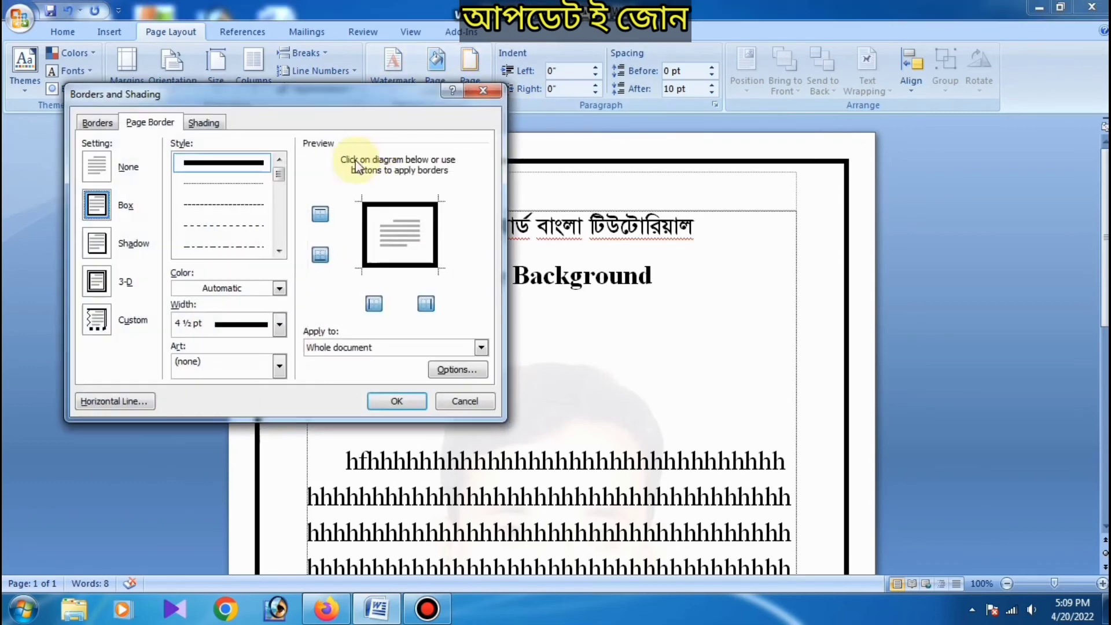
left_click(97, 243)
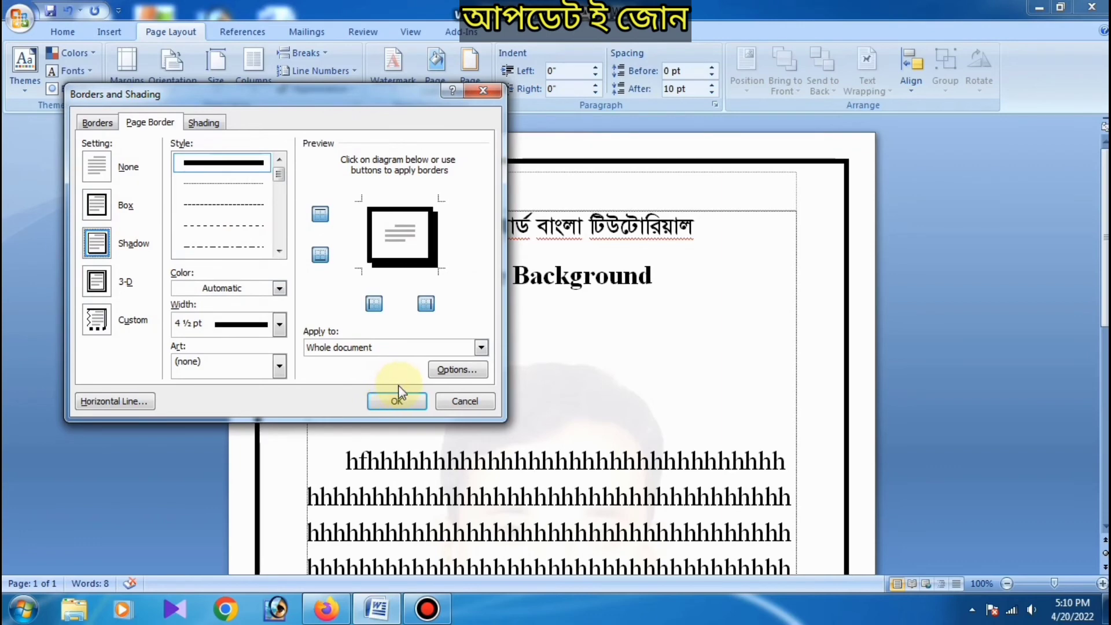
left_click(397, 403)
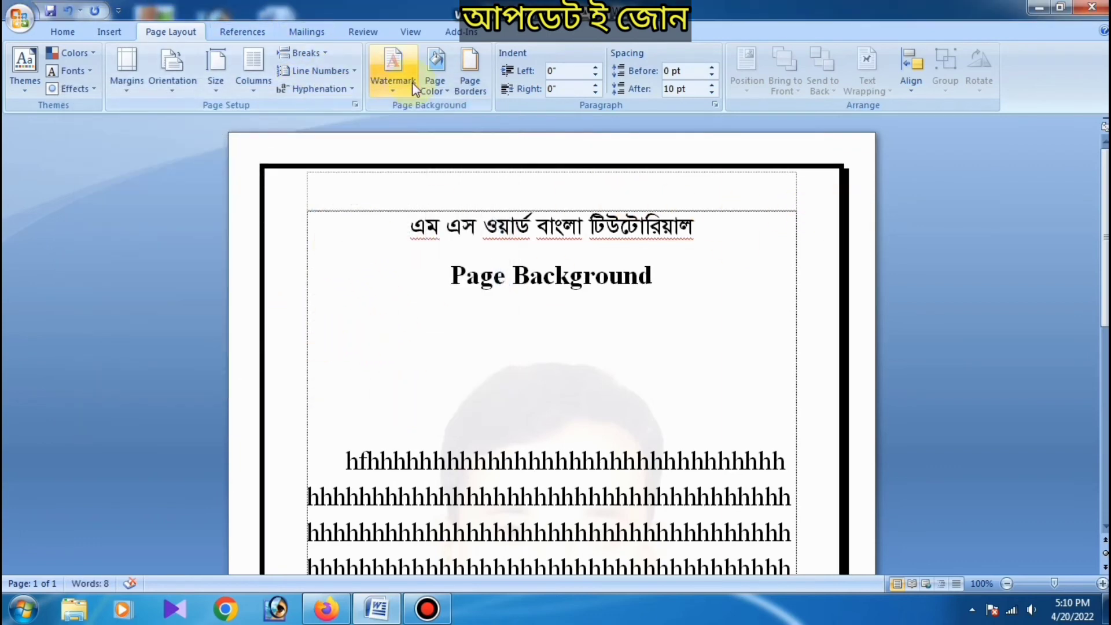
Step: Change the page border setting to 3-D with the 4 ½ pt line and view it down the page
left_click(469, 75)
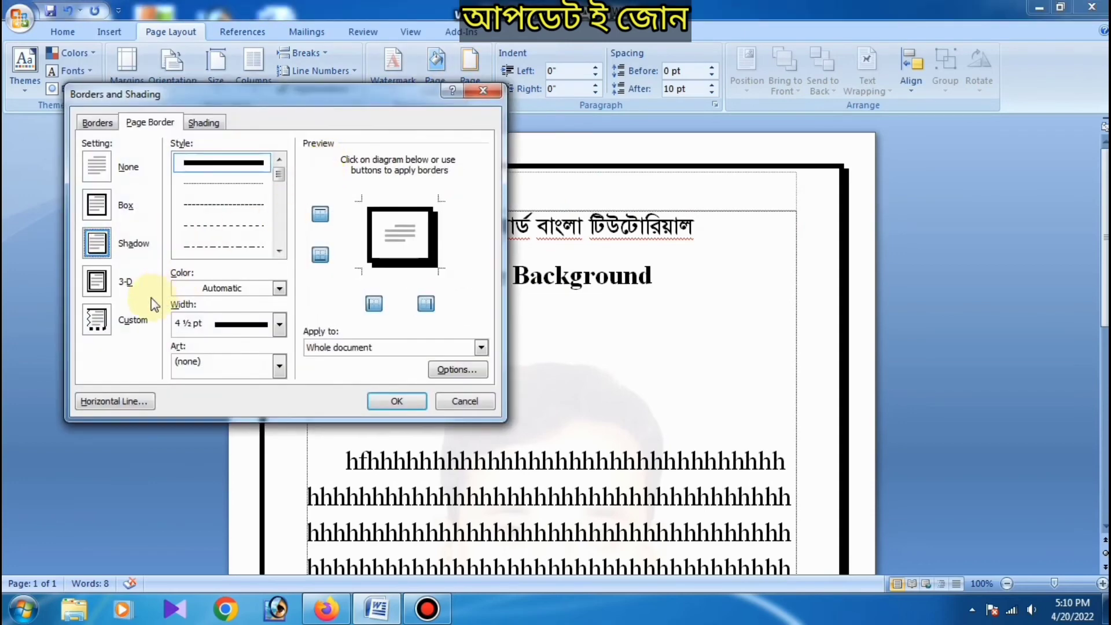
left_click(100, 282)
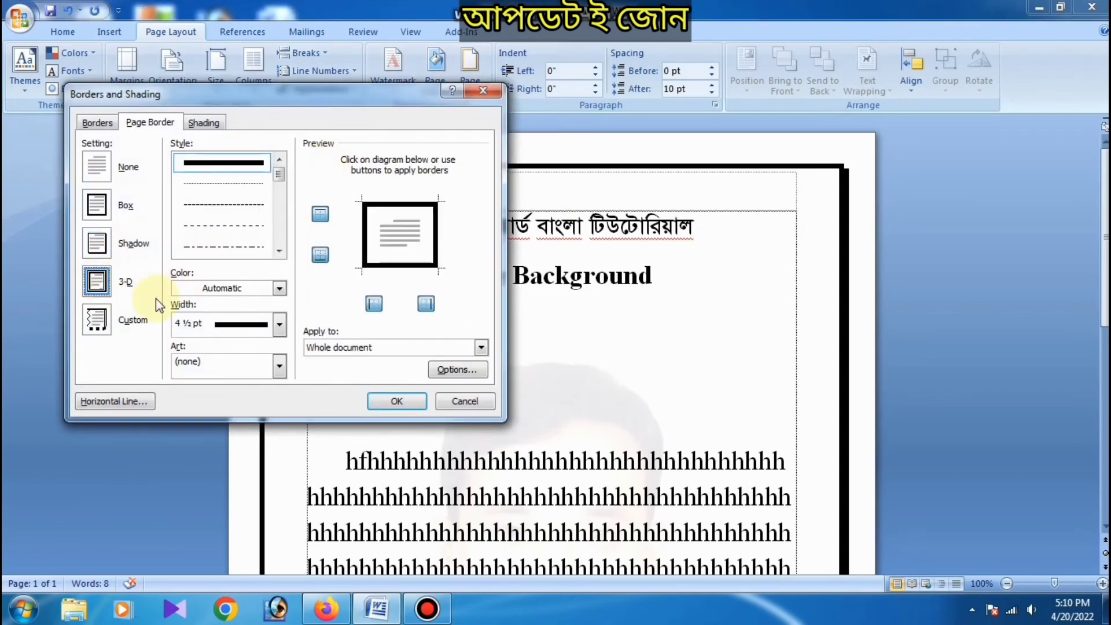
left_click(385, 401)
scroll(341, 255, "down", 10)
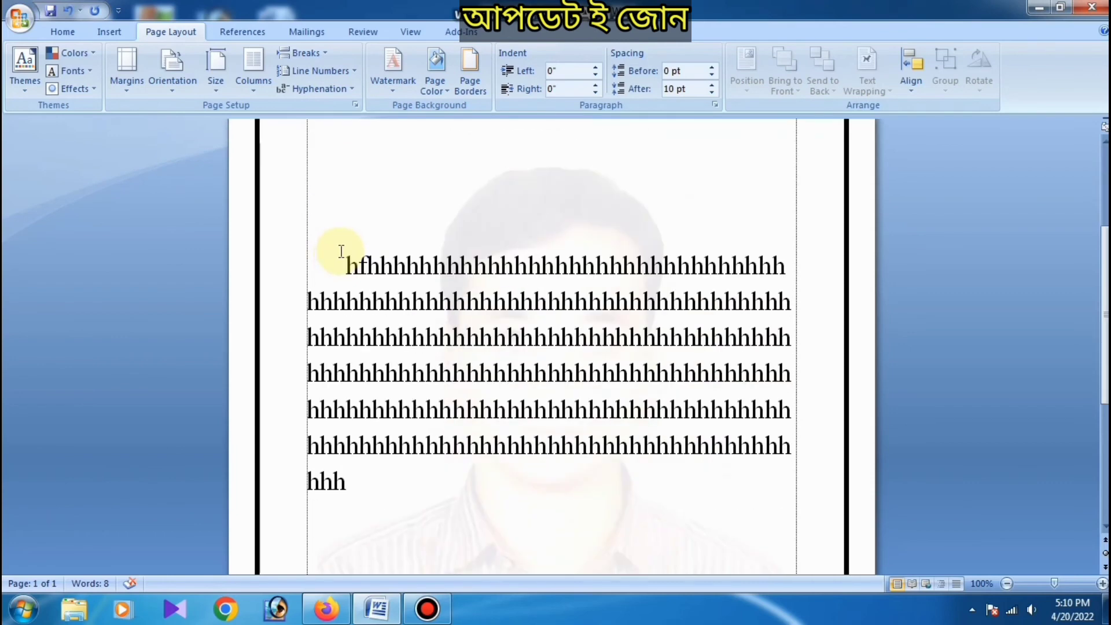
scroll(343, 263, "up", 10)
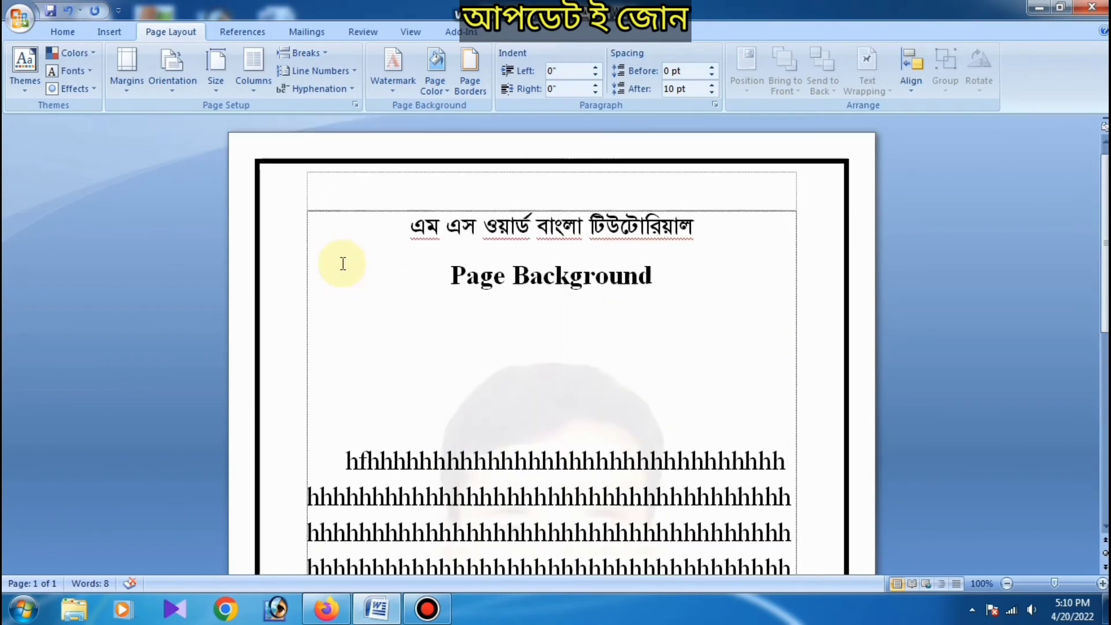
Step: Compare the paragraph Borders settings with the Page Border settings in the Borders and Shading dialog
left_click(470, 85)
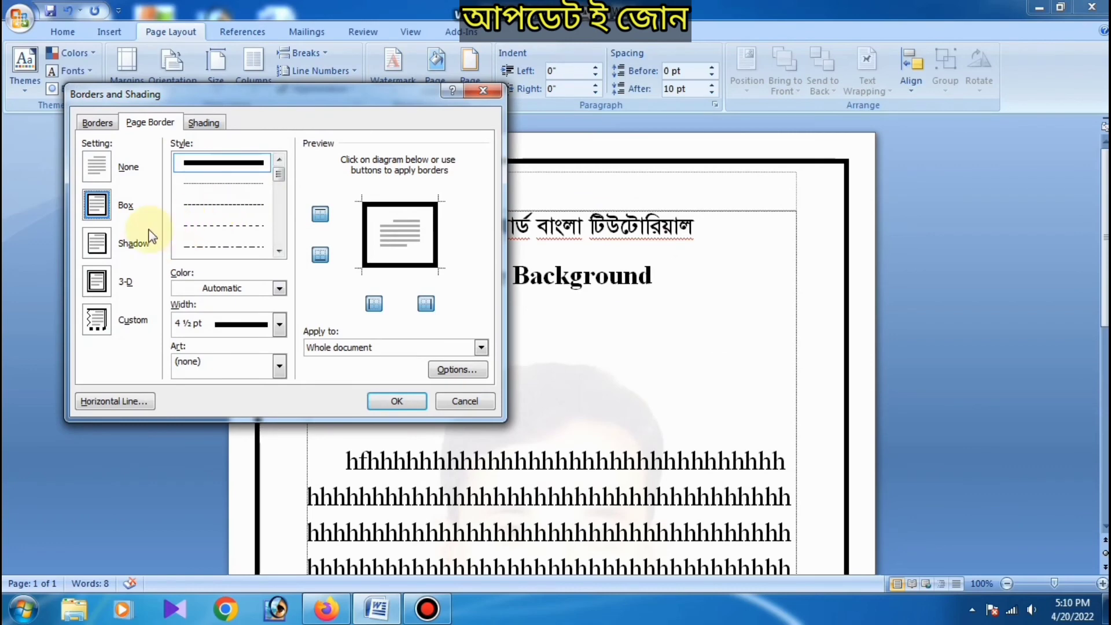
left_click(96, 122)
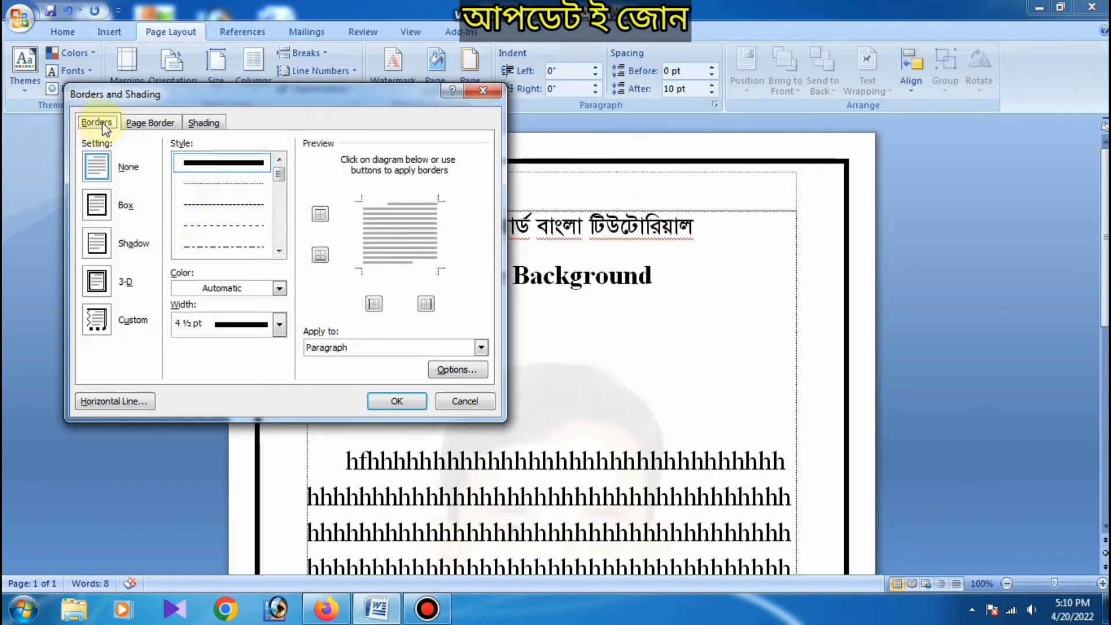
left_click(150, 124)
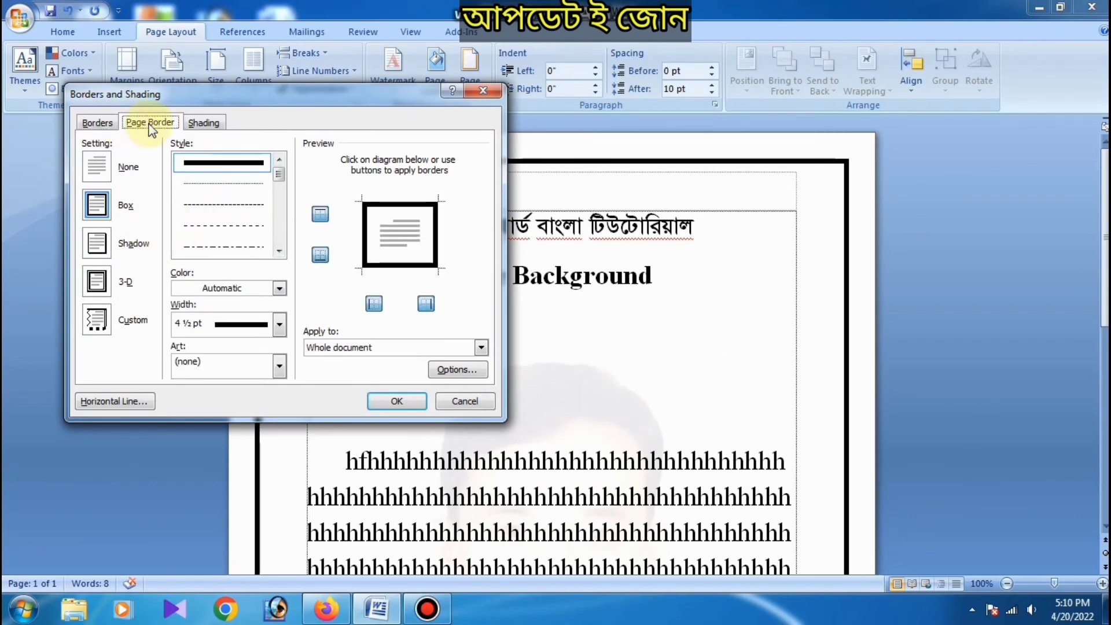
left_click(96, 123)
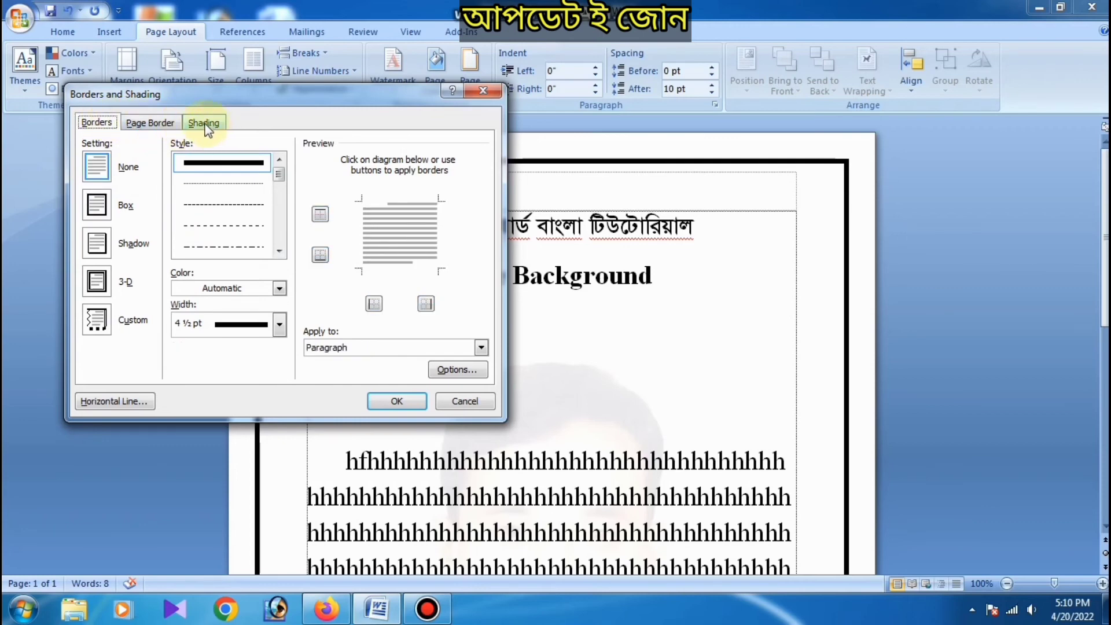
left_click(149, 123)
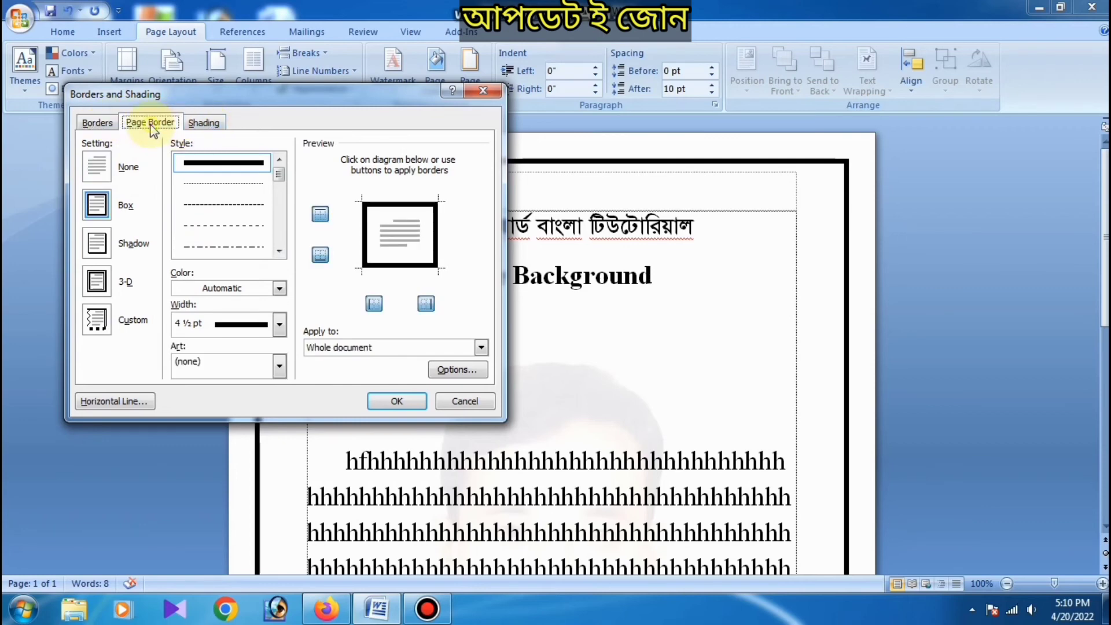
Step: Apply the teal and purple banded art border with decorative corner pieces as the page border of the whole document
left_click(203, 363)
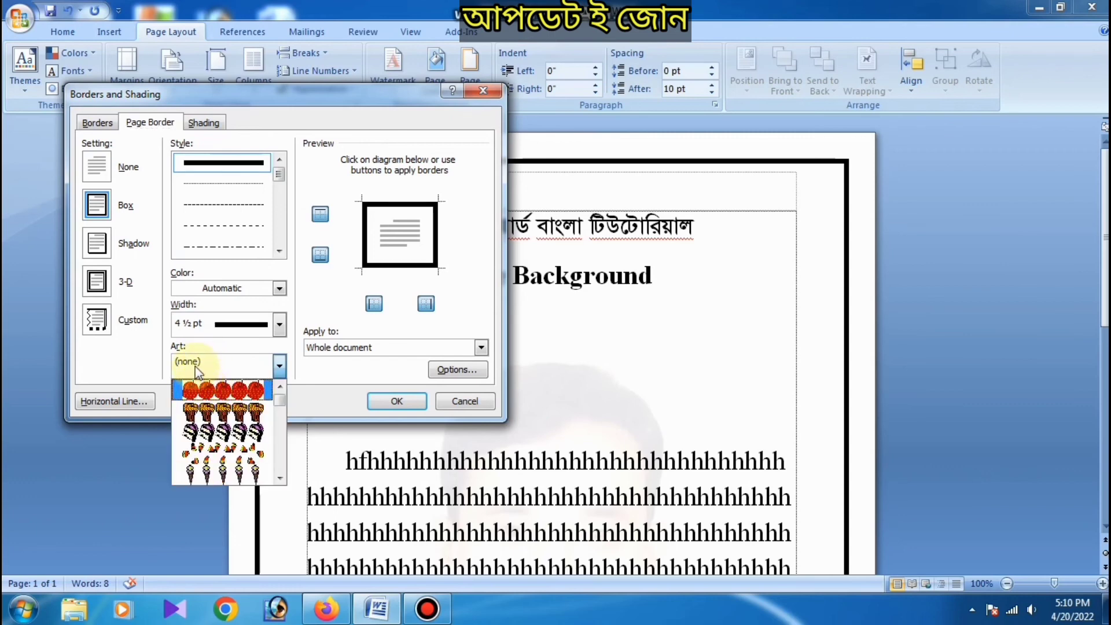
scroll(201, 400, "down", 1)
scroll(201, 399, "down", 8)
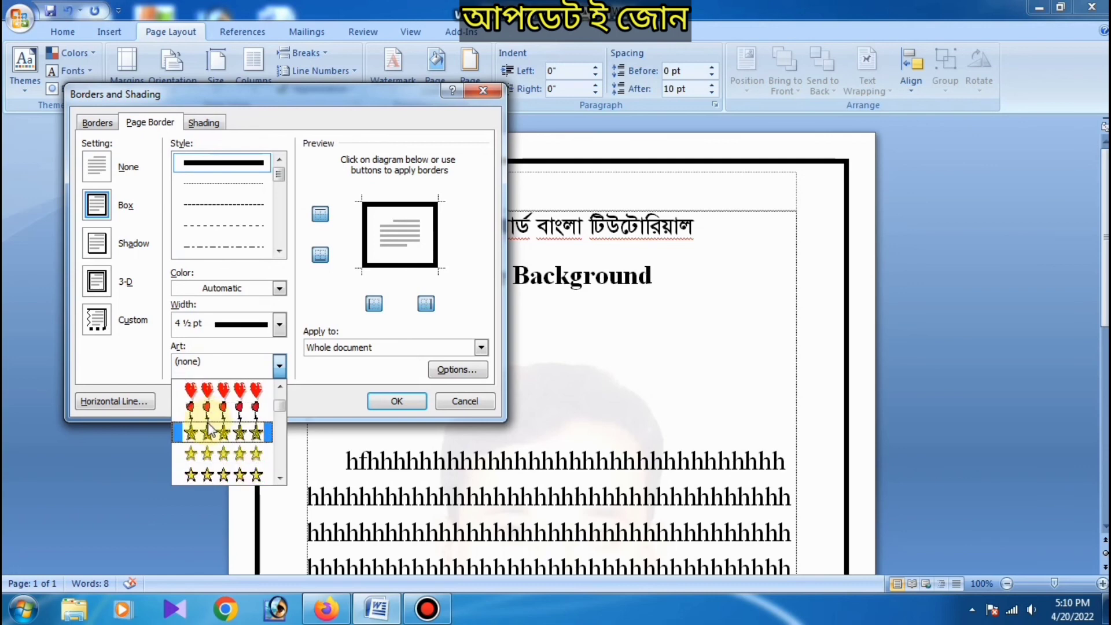
scroll(214, 434, "down", 10)
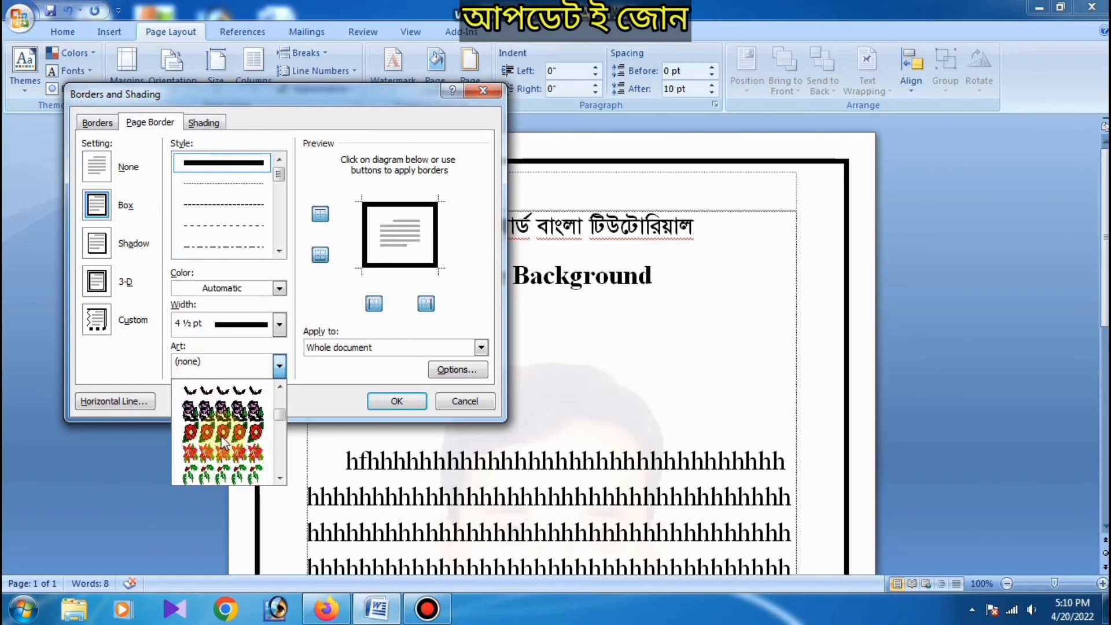
scroll(222, 446, "down", 8)
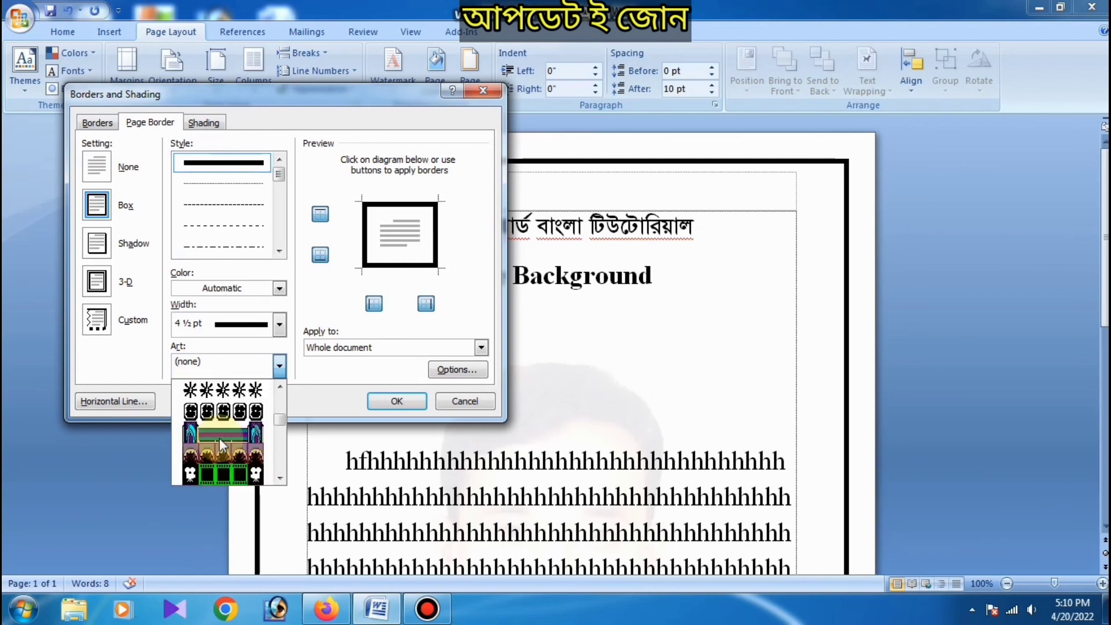
scroll(222, 446, "down", 6)
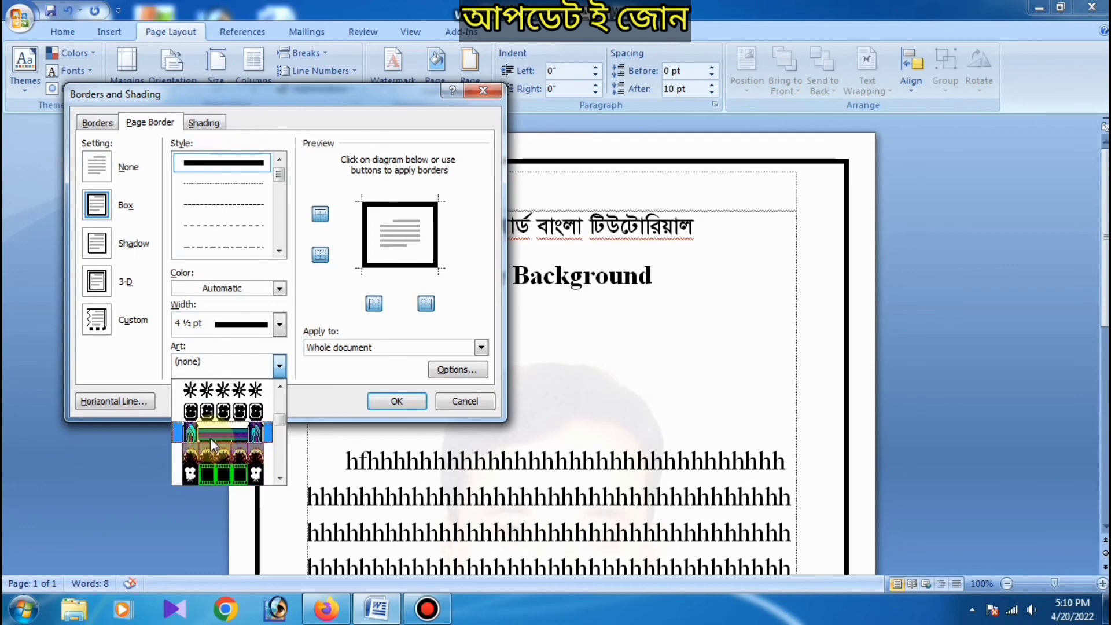
left_click(212, 444)
left_click(382, 401)
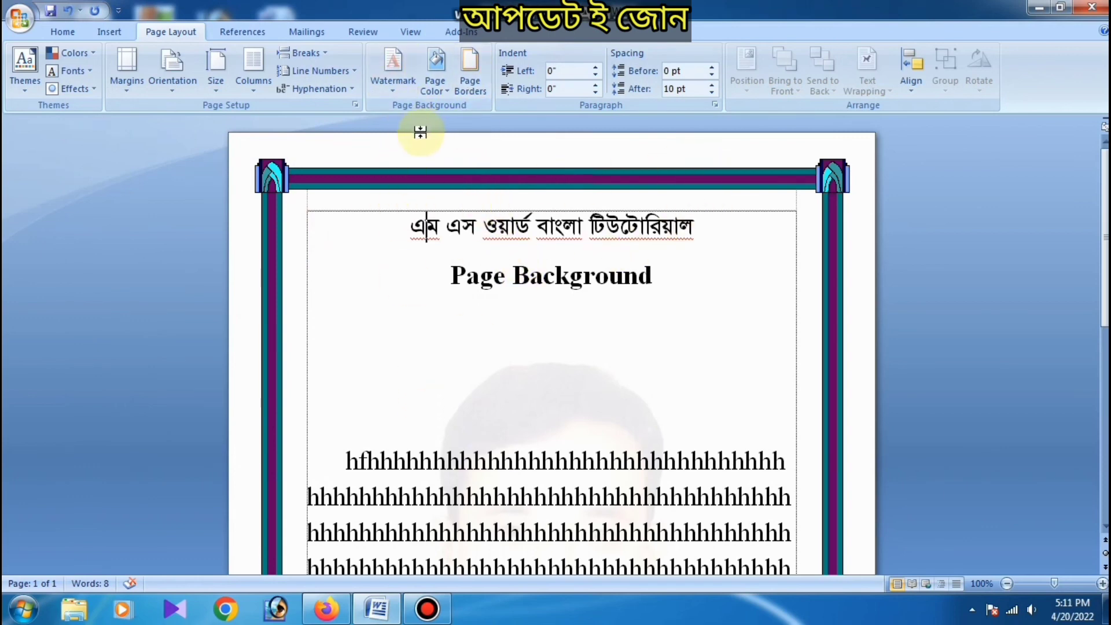
left_click(415, 212)
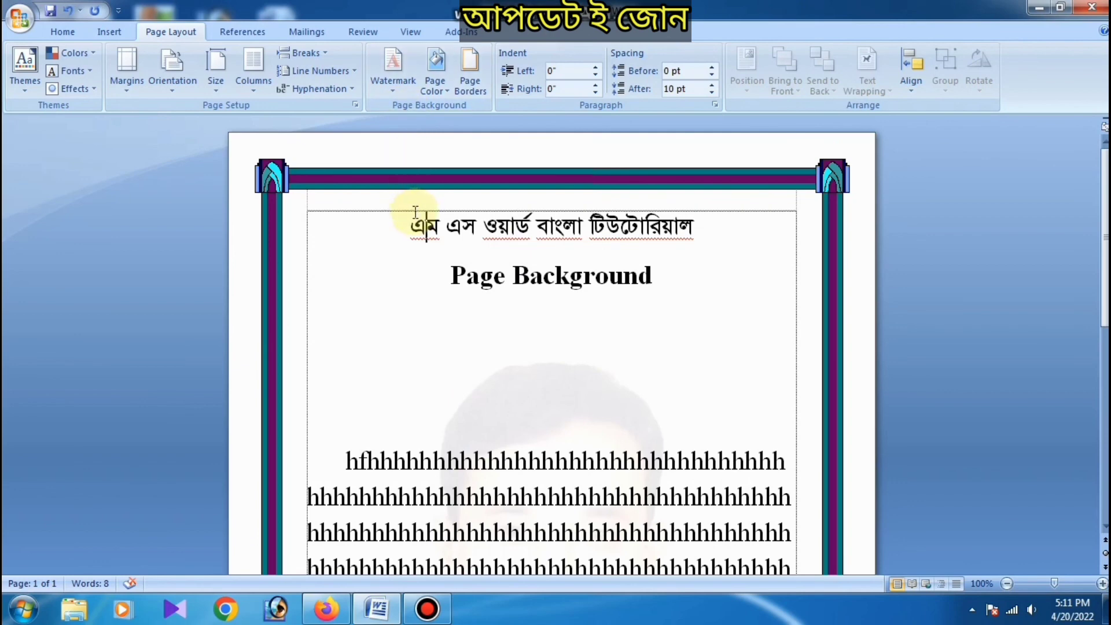